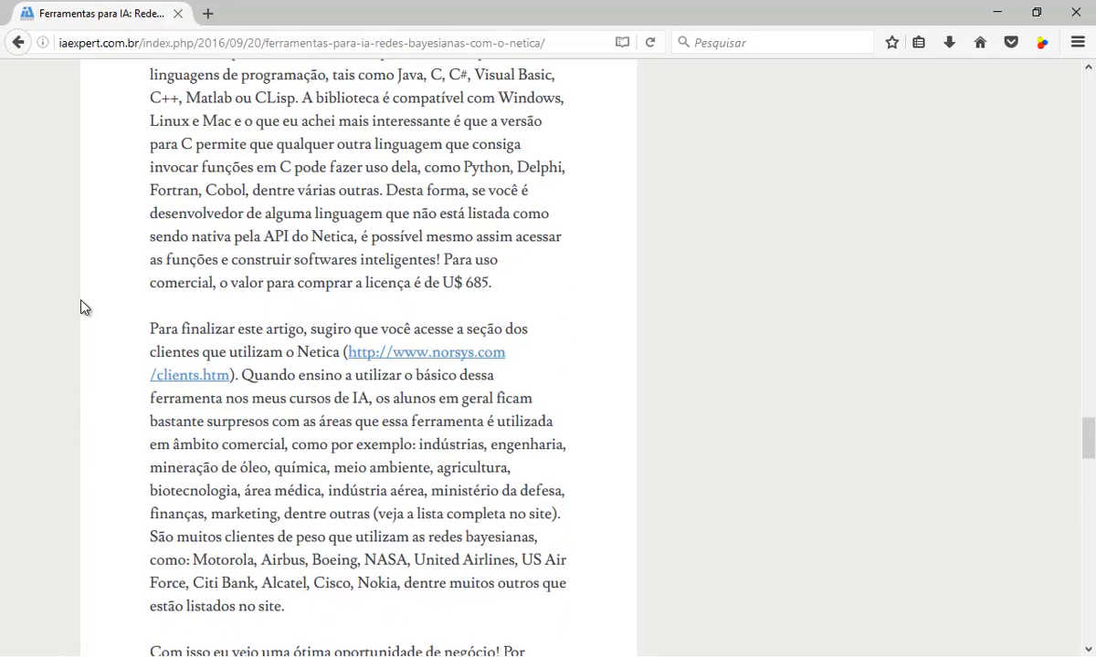
{"action": "scroll", "coordinate": [80, 307], "scroll_direction": "up", "scroll_amount": 15}
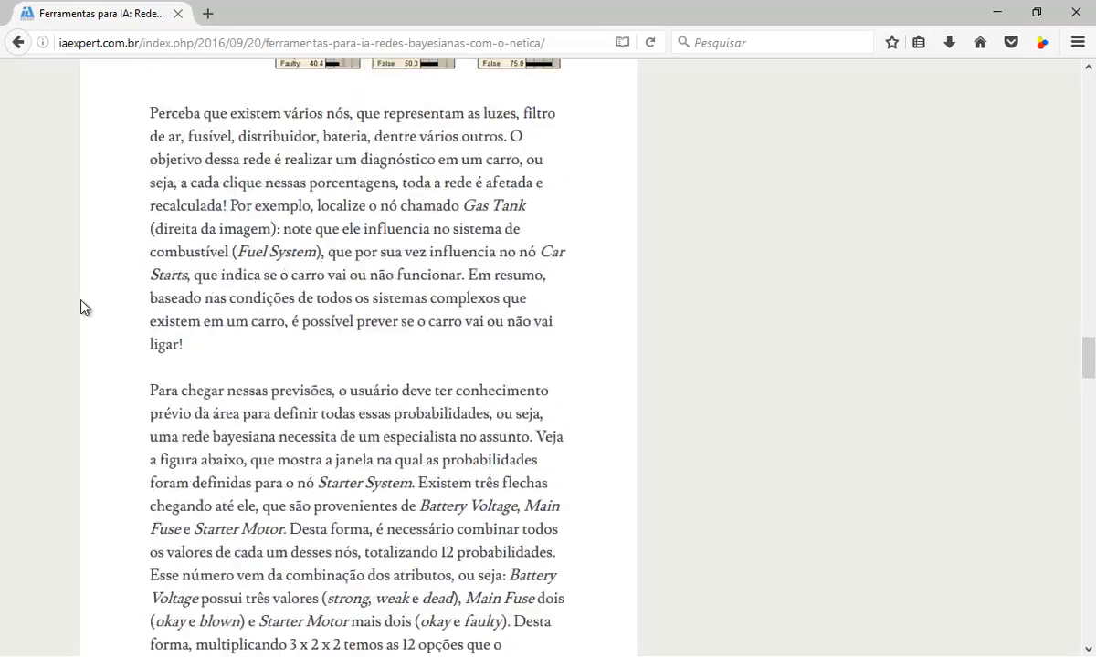
{"action": "scroll", "coordinate": [81, 306], "scroll_direction": "up", "scroll_amount": 5}
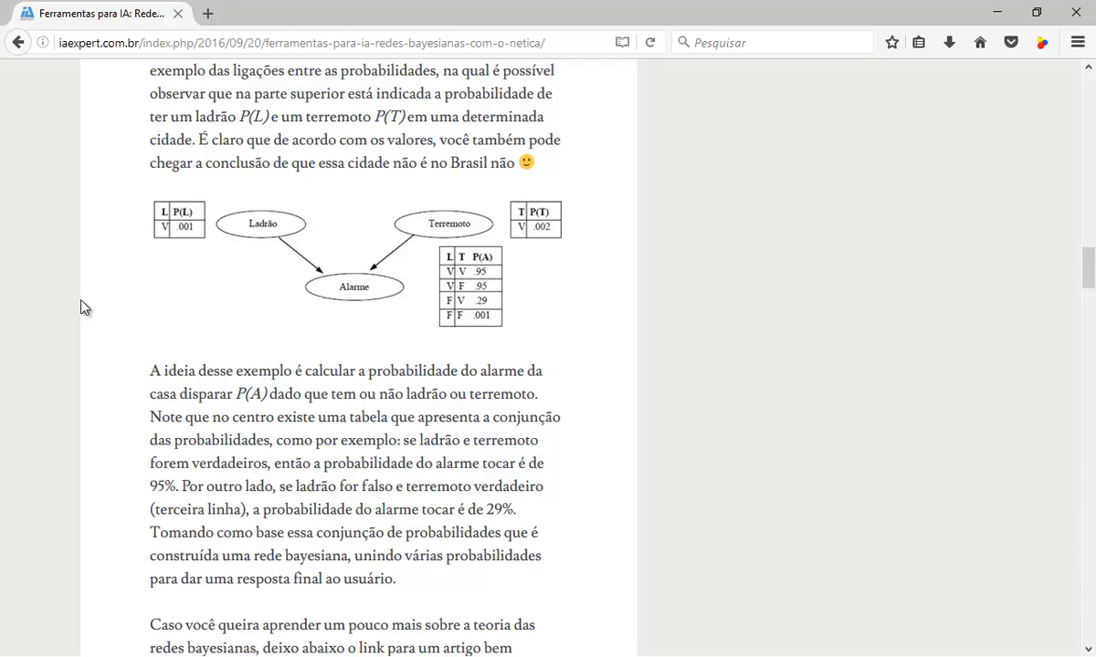
{"action": "key", "text": "Home"}
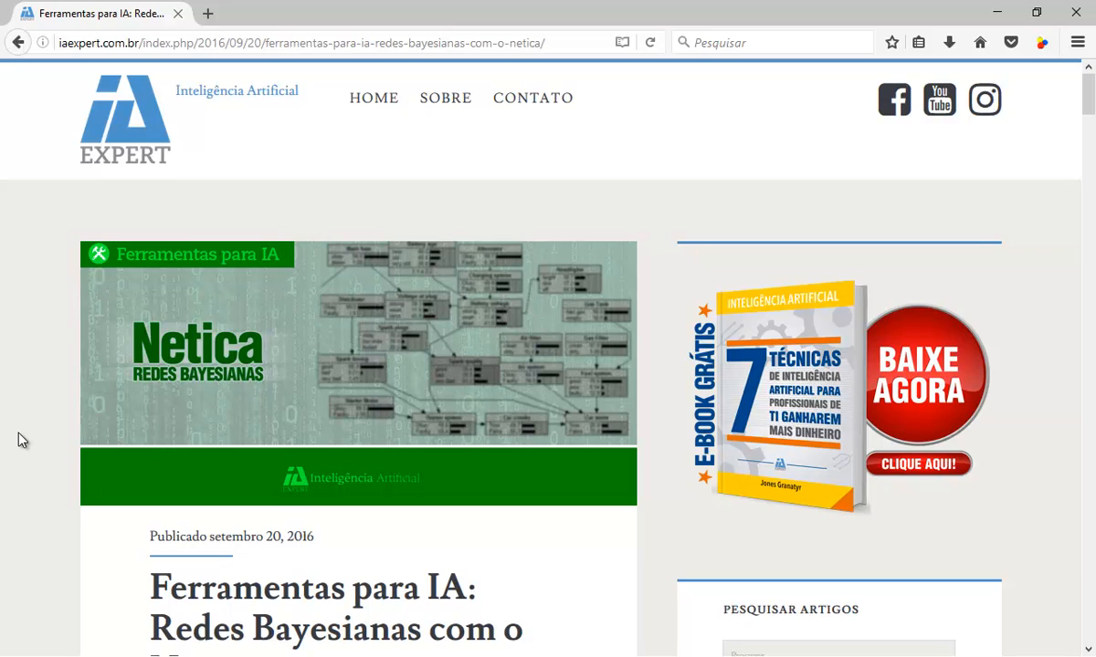
Switch to Netica and close the minimized messages window.
{"action": "key", "text": "alt+Tab"}
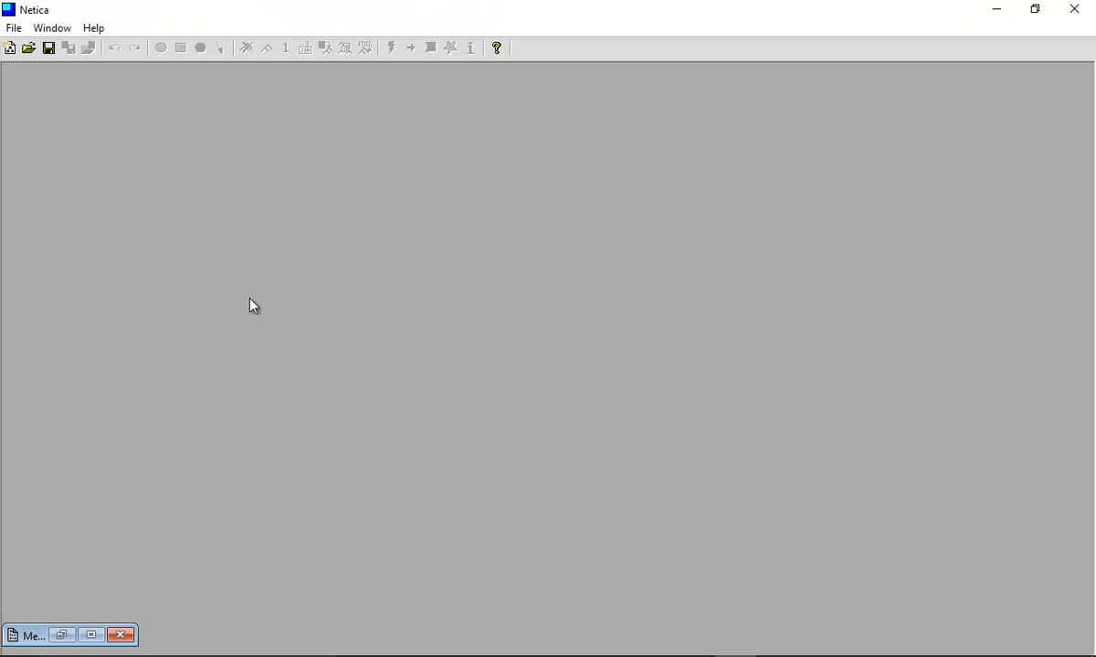
{"action": "left_click", "coordinate": [123, 636]}
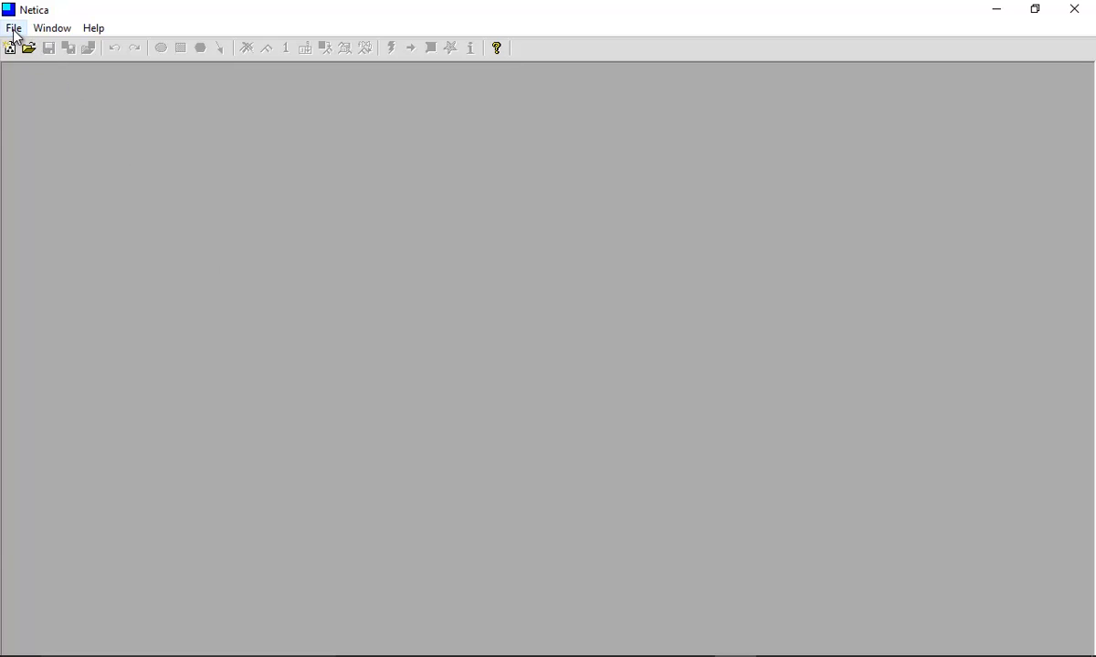
Create a new network and maximize its window.
{"action": "left_click", "coordinate": [14, 29]}
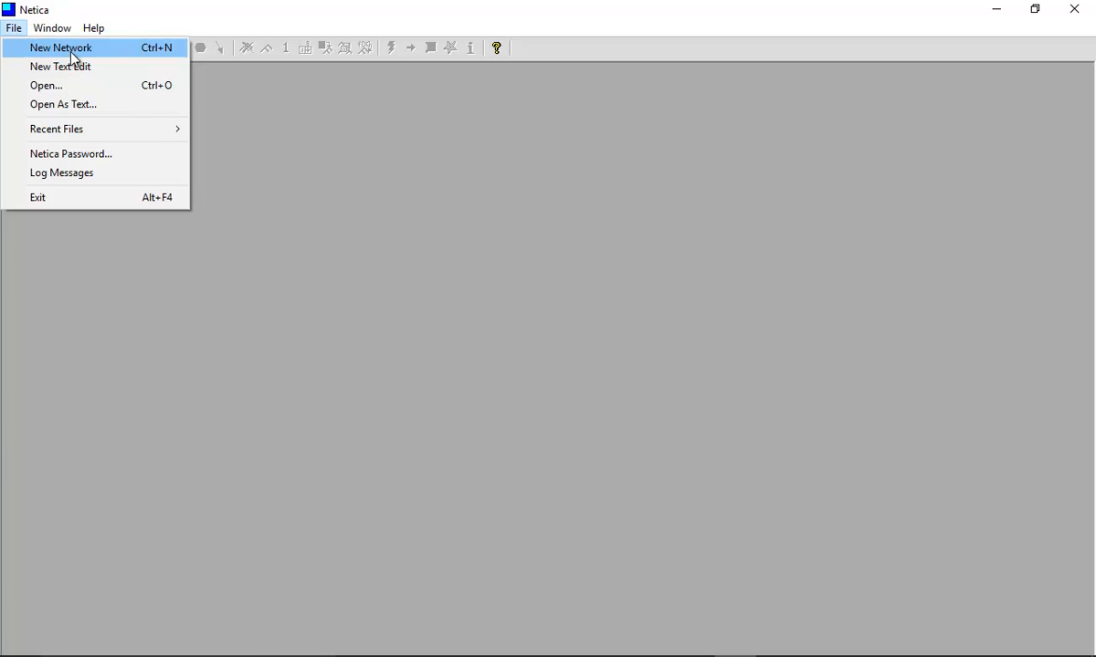
{"action": "left_click", "coordinate": [72, 53]}
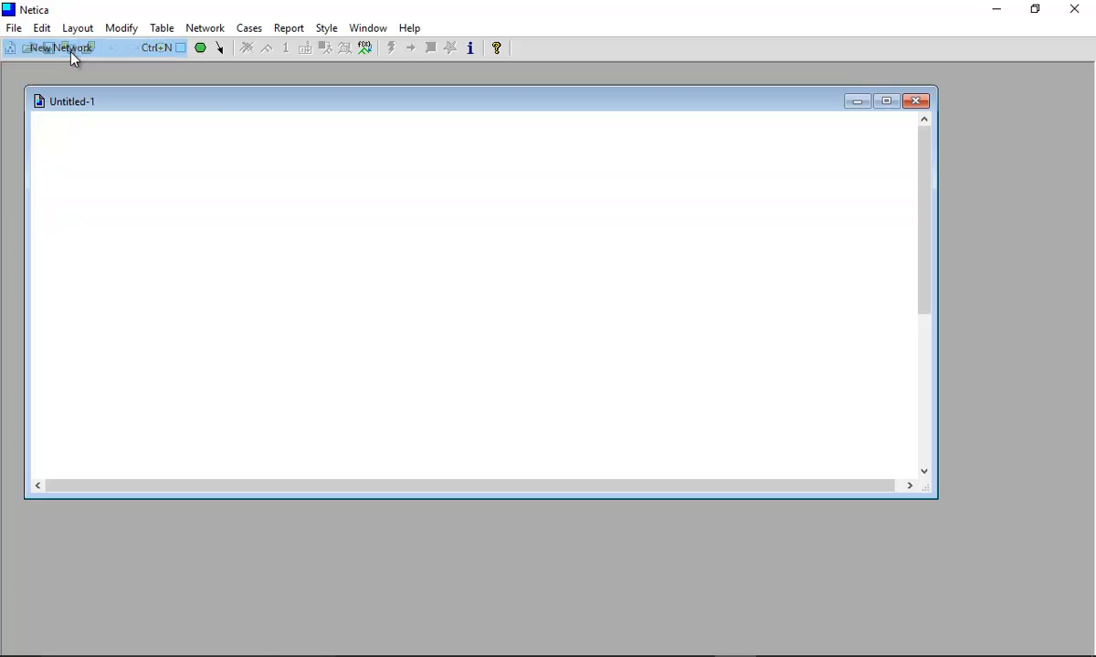
{"action": "double_click", "coordinate": [254, 107]}
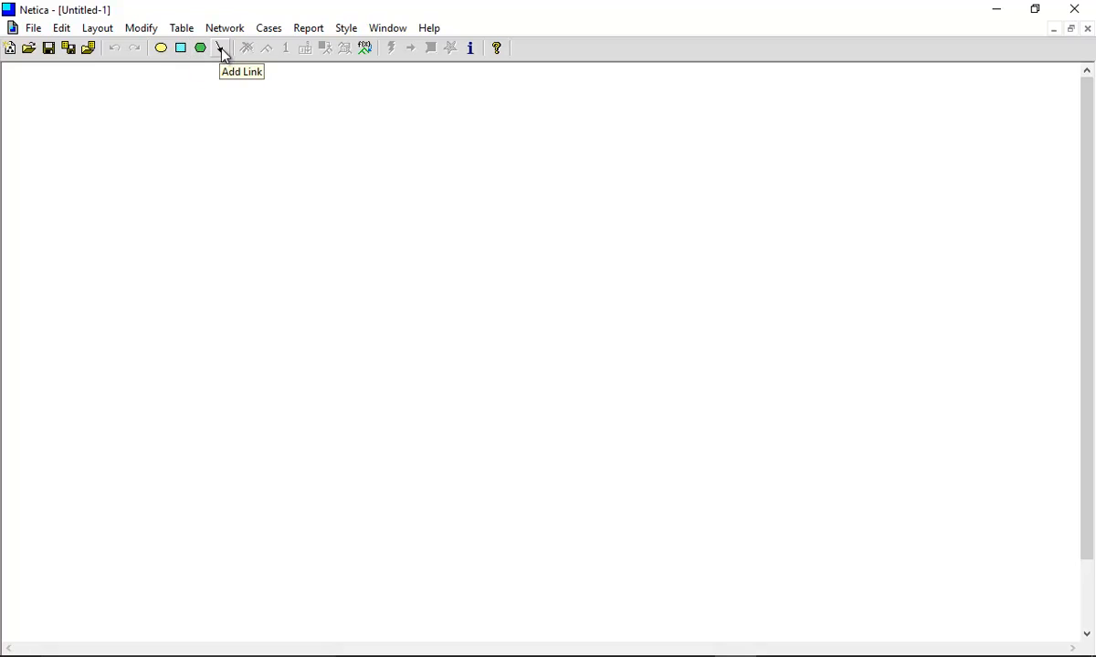
Add a nature node in the upper-left area of the canvas and enter Utilizacao as its name.
{"action": "left_click", "coordinate": [162, 51]}
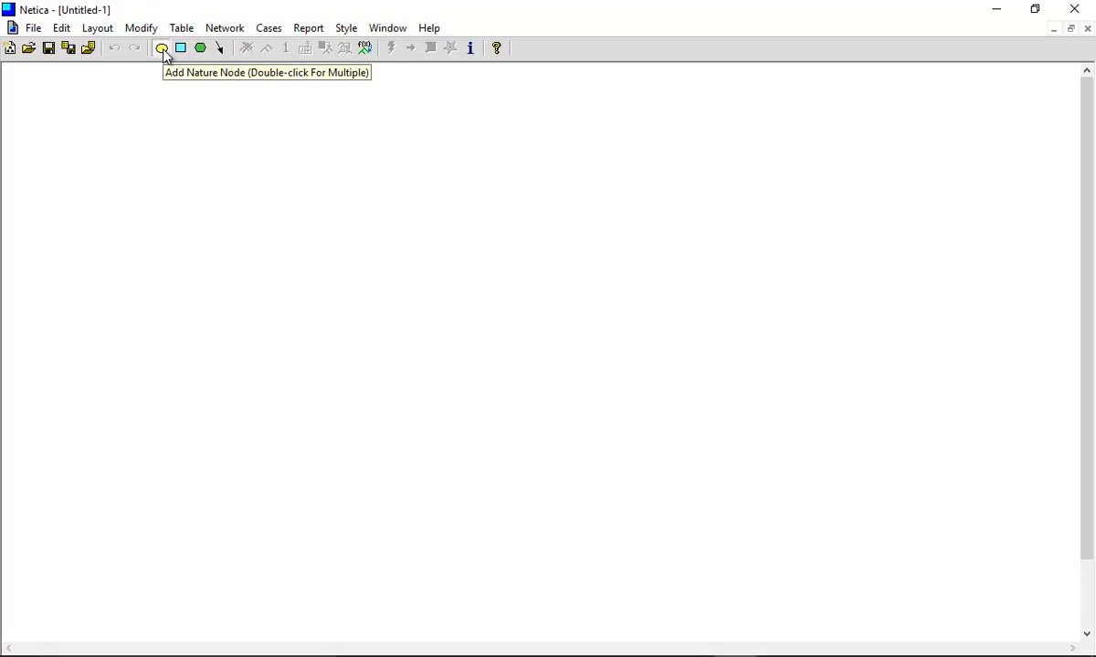
{"action": "left_click", "coordinate": [163, 49]}
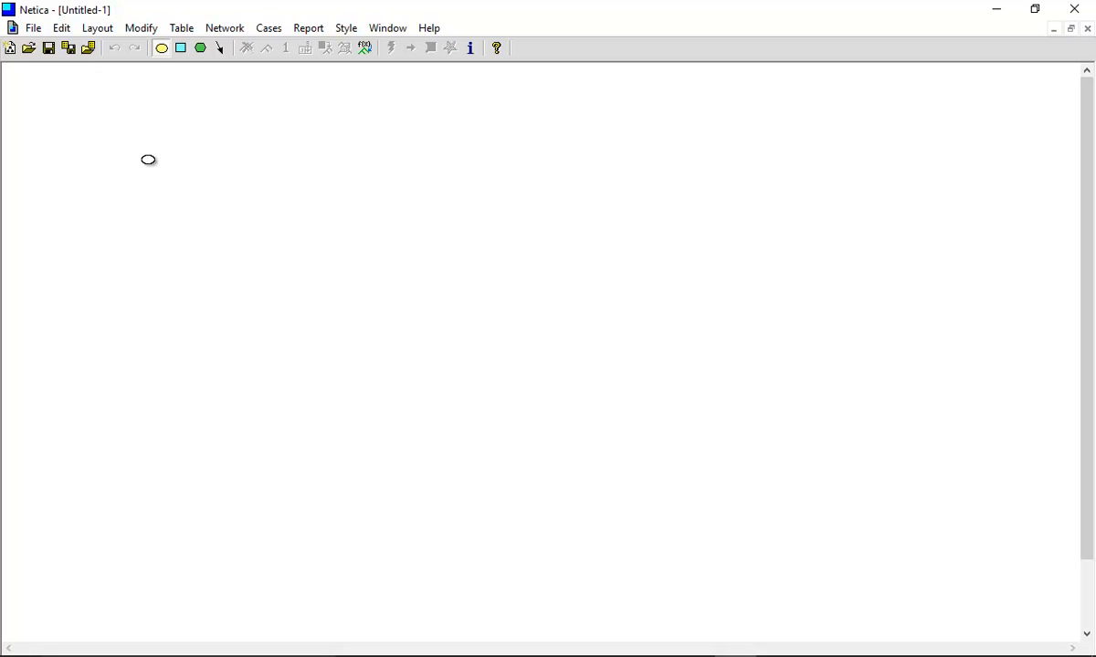
{"action": "left_click", "coordinate": [148, 160]}
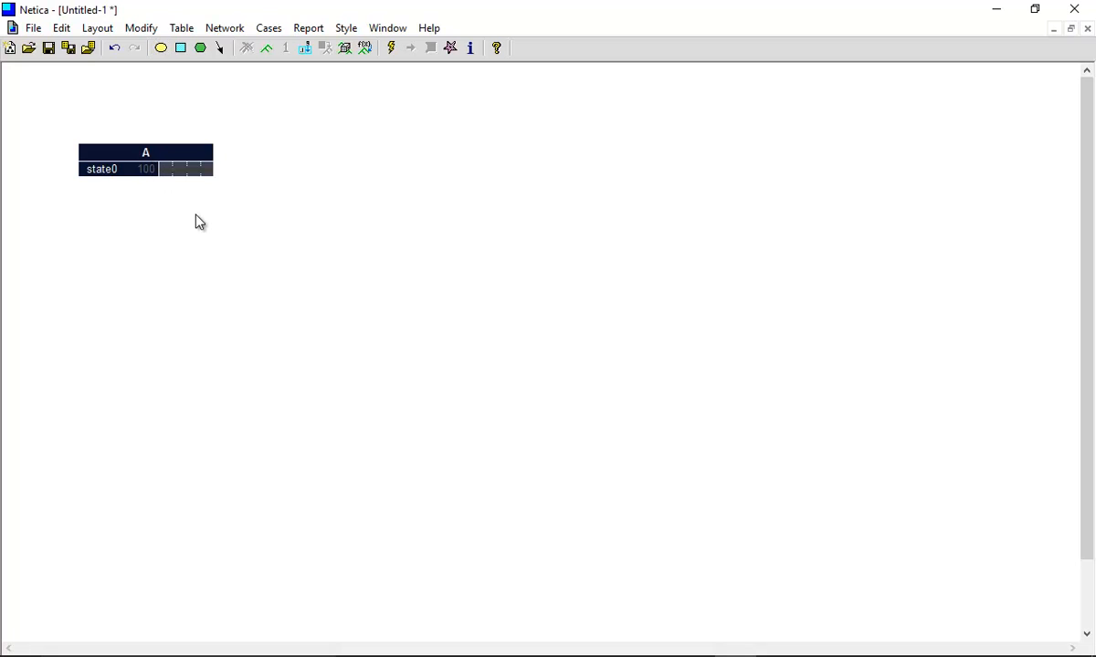
{"action": "right_click", "coordinate": [160, 160]}
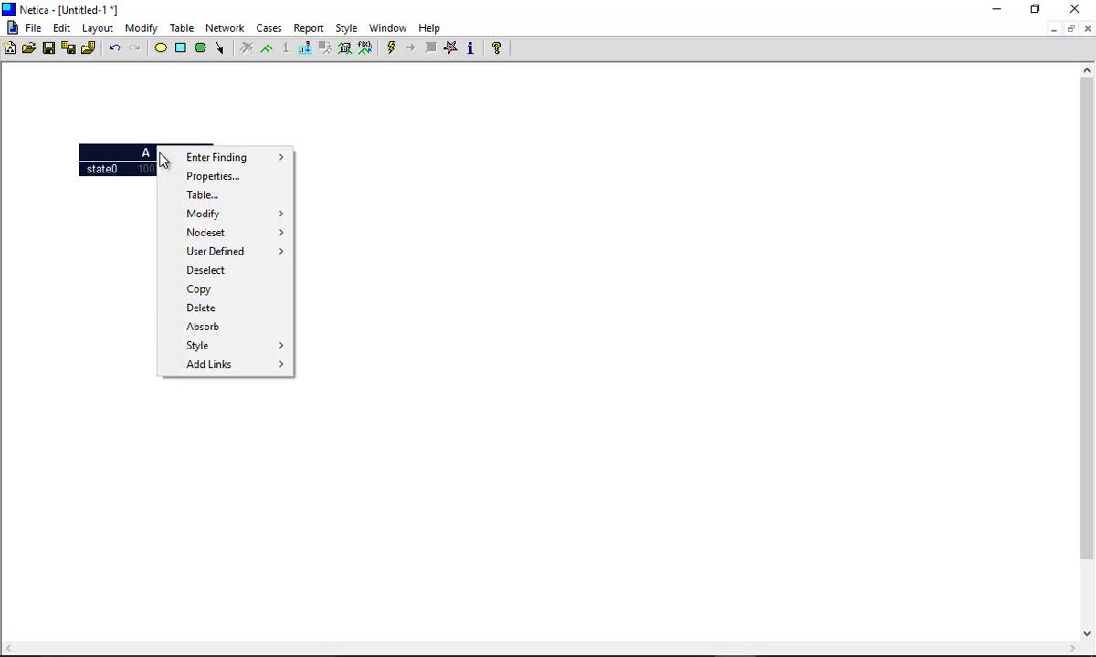
{"action": "left_click", "coordinate": [206, 176]}
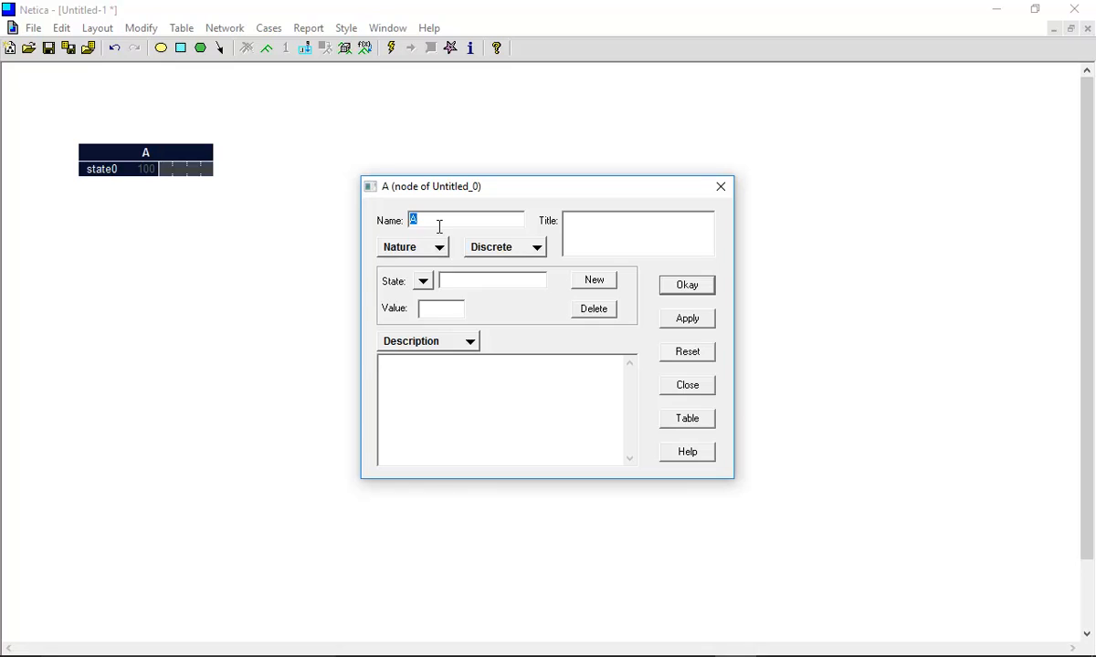
{"action": "type", "text": "Utilizacao"}
Define Internet and Escritorio as the first two states of the Utilizacao node.
{"action": "left_click", "coordinate": [459, 283]}
{"action": "type", "text": "Internet"}
{"action": "left_click", "coordinate": [589, 283]}
{"action": "type", "text": "Escrit"}
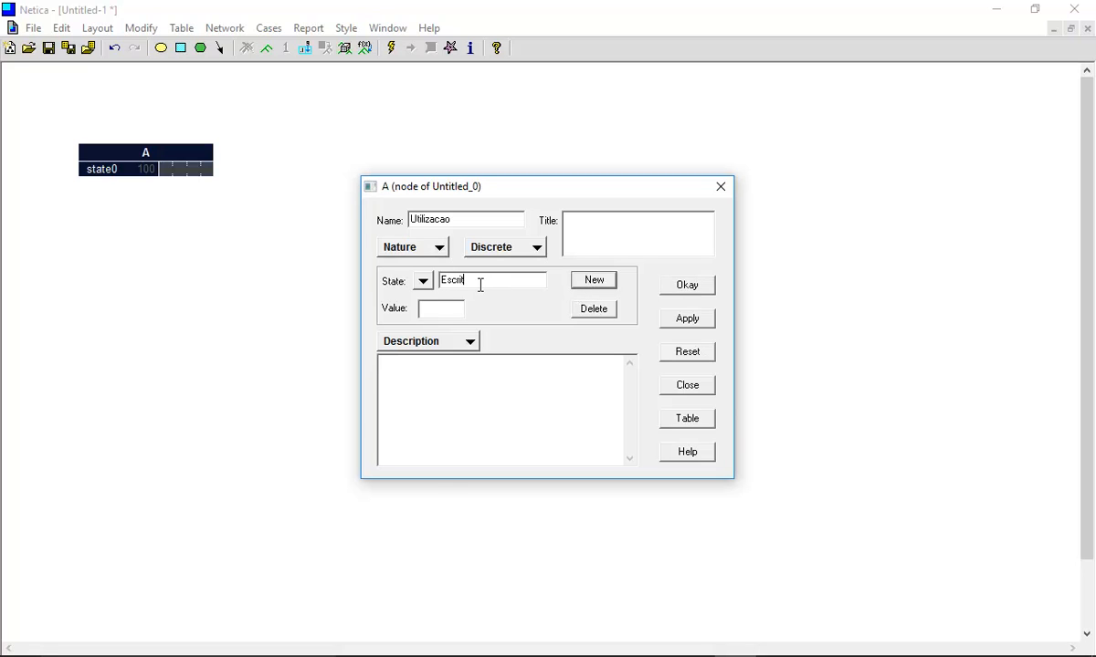
{"action": "type", "text": "orio"}
{"action": "left_click", "coordinate": [607, 288]}
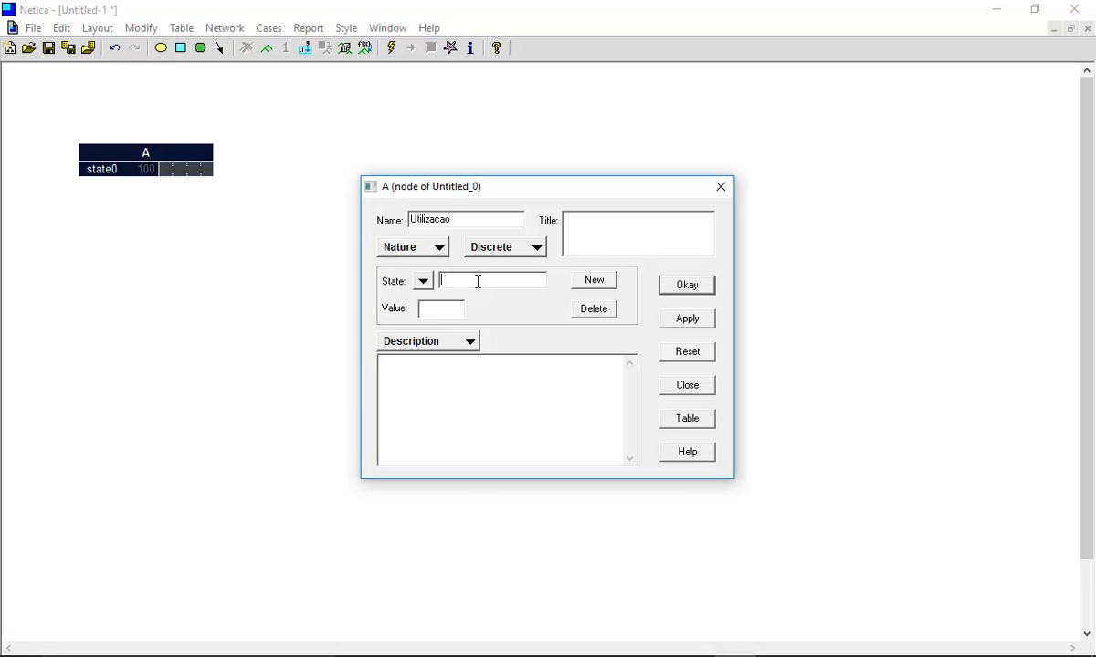
Add the states Programacao, Imagens, Jogos and Videos to the Utilizacao node.
{"action": "type", "text": "Programacao"}
{"action": "left_click", "coordinate": [594, 281]}
{"action": "type", "text": "Imagens"}
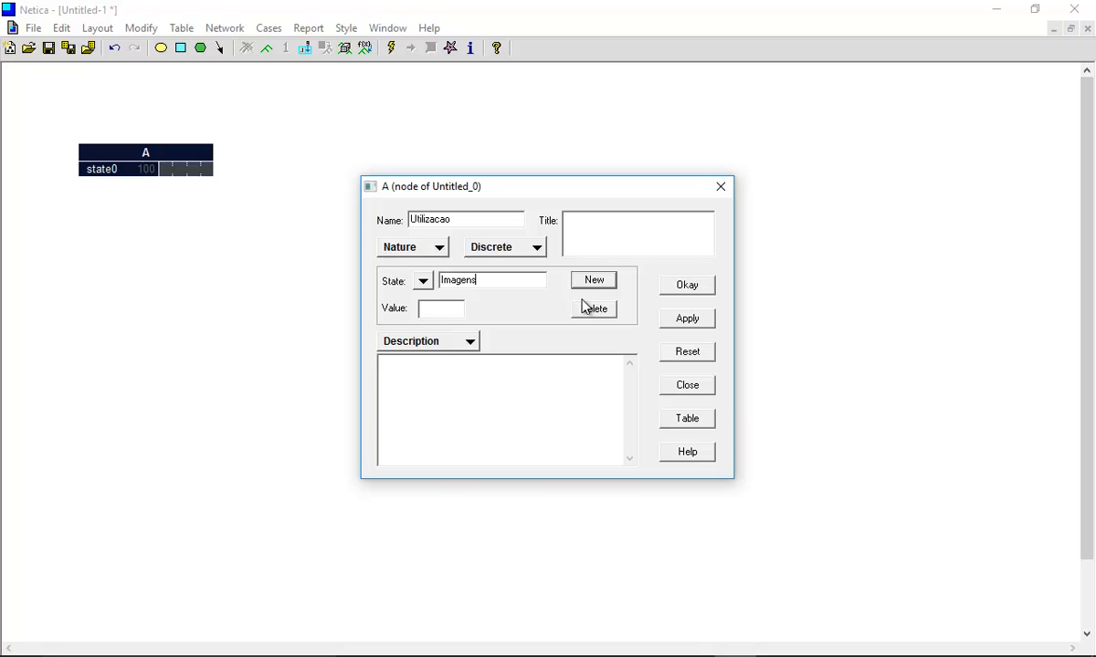
{"action": "left_click", "coordinate": [605, 284]}
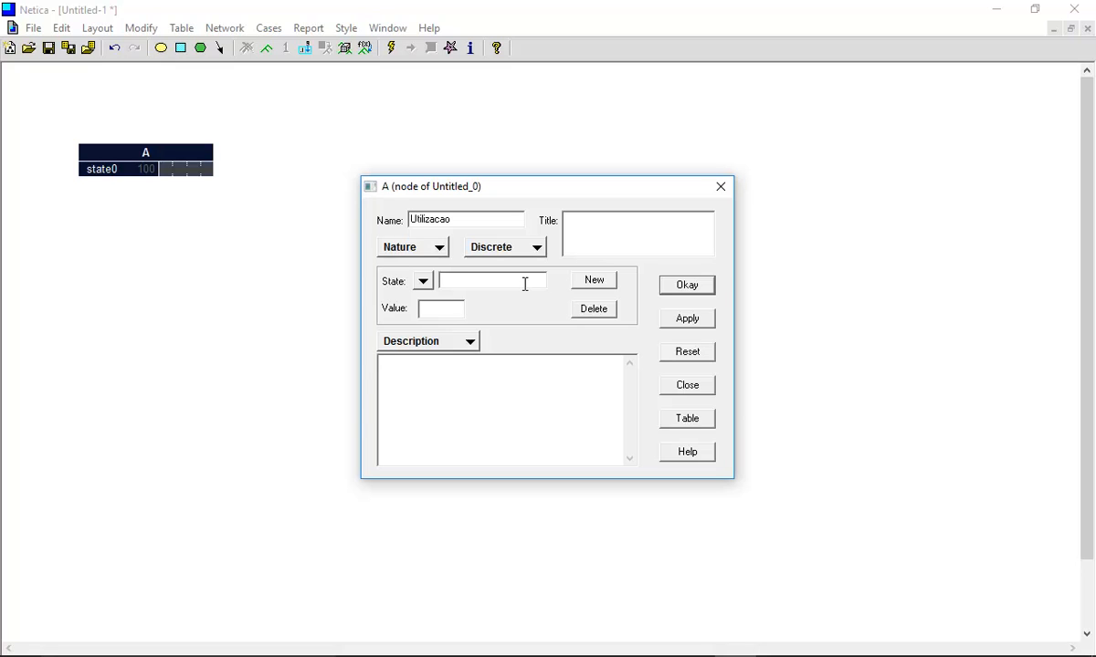
{"action": "type", "text": "Jogos"}
{"action": "left_click", "coordinate": [595, 281]}
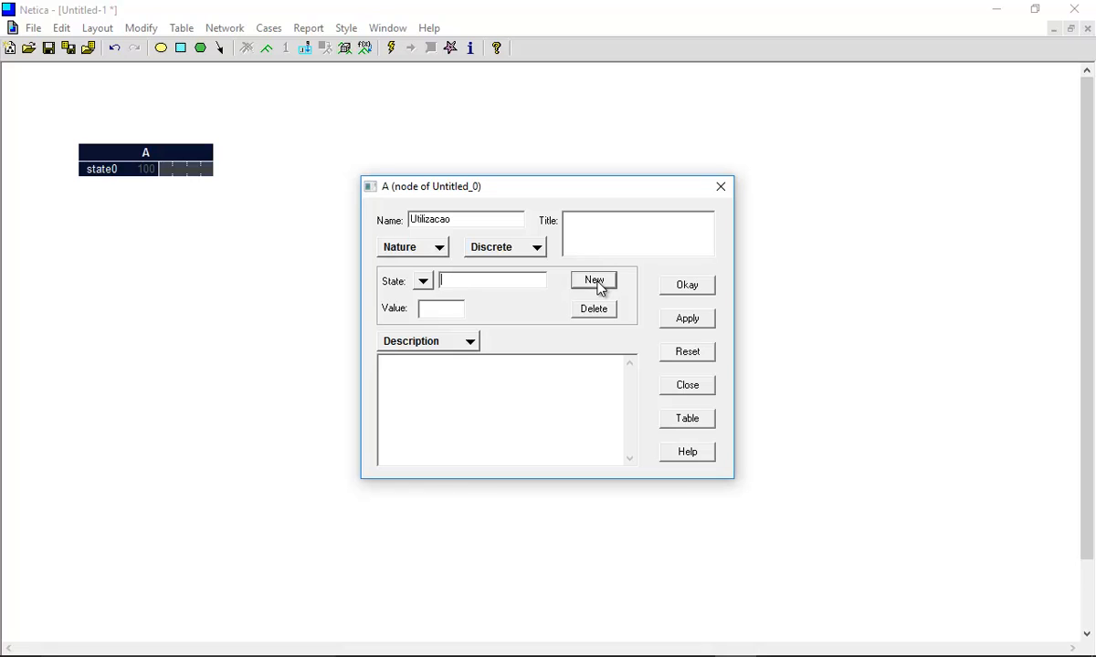
{"action": "type", "text": "Videos"}
{"action": "left_click", "coordinate": [595, 283]}
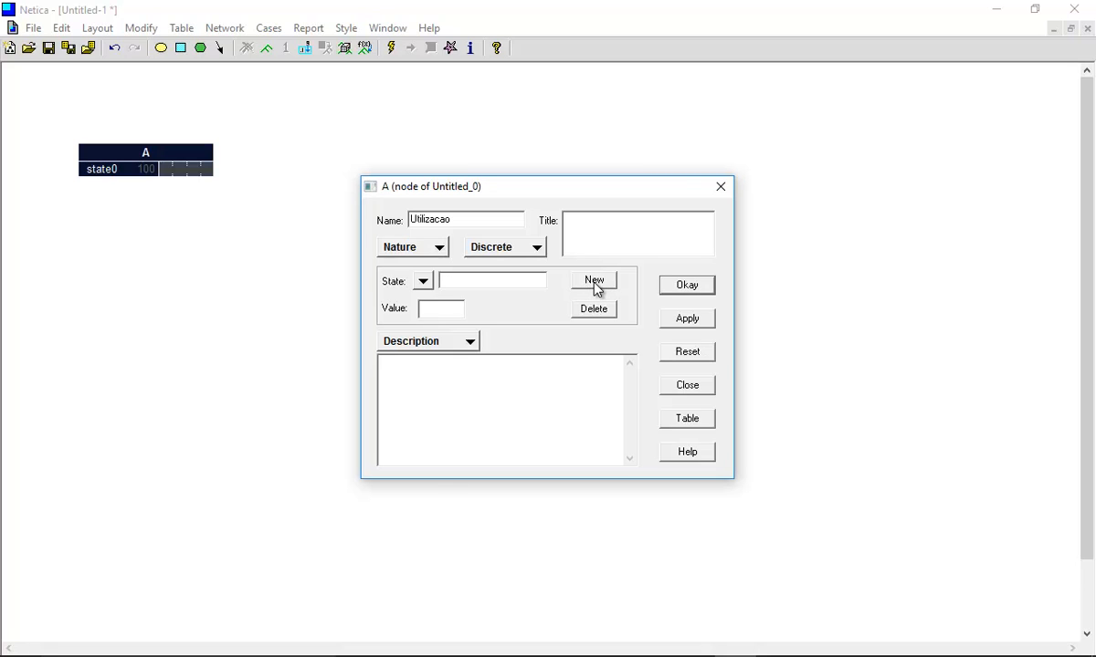
Delete the unnamed extra state after Videos from the Utilizacao node and accept the node's properties.
{"action": "left_click", "coordinate": [677, 291]}
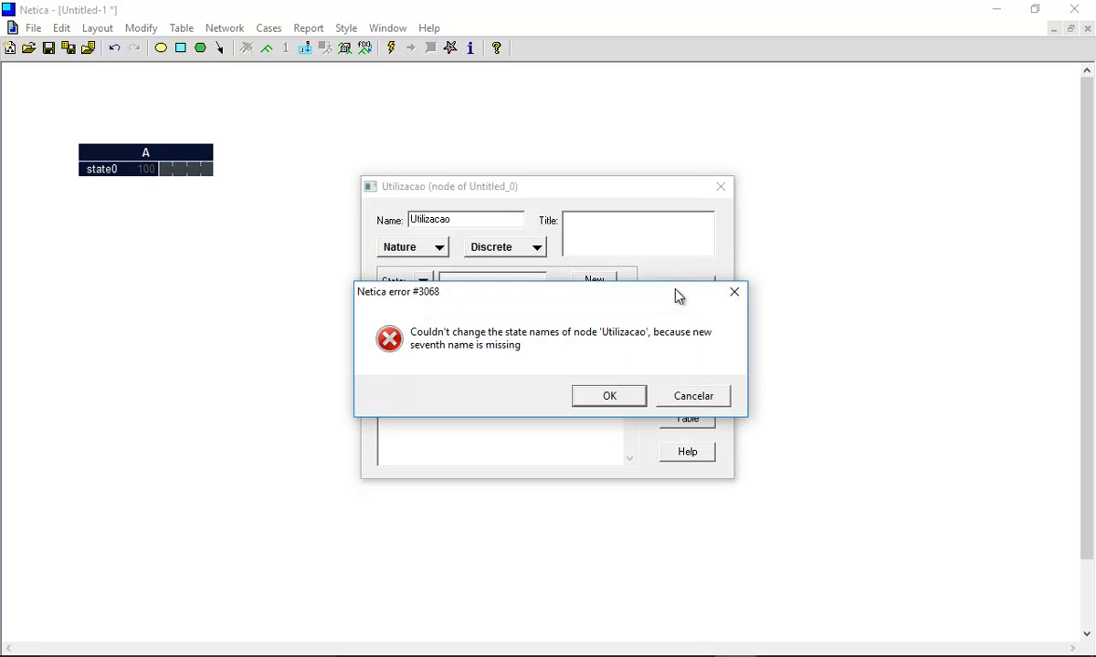
{"action": "left_click", "coordinate": [610, 398]}
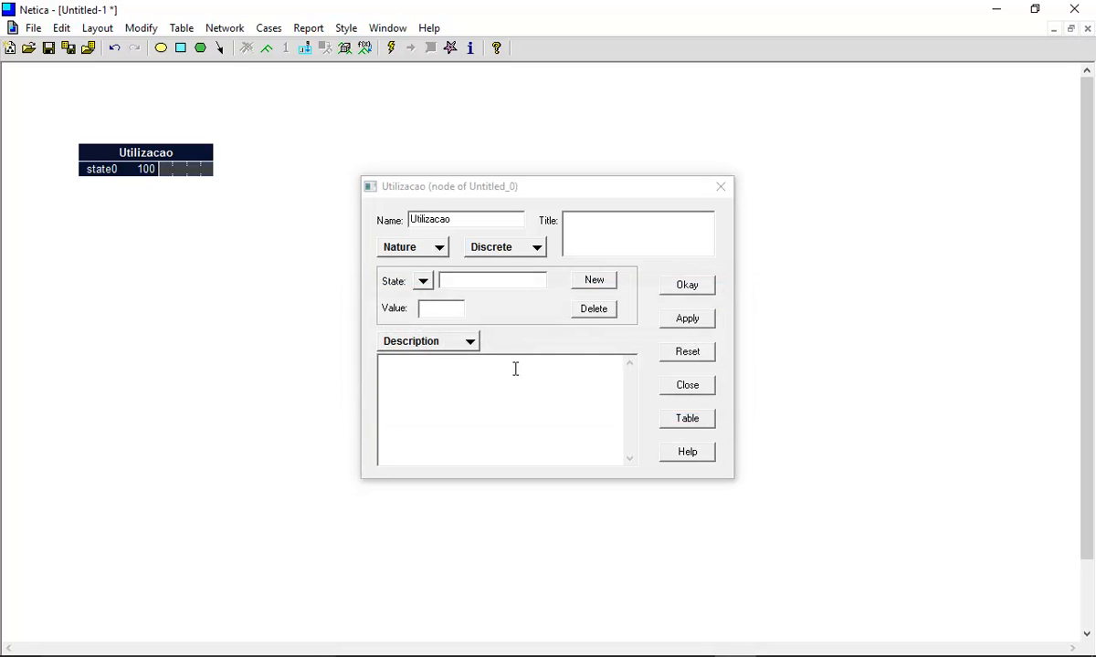
{"action": "left_click", "coordinate": [447, 283]}
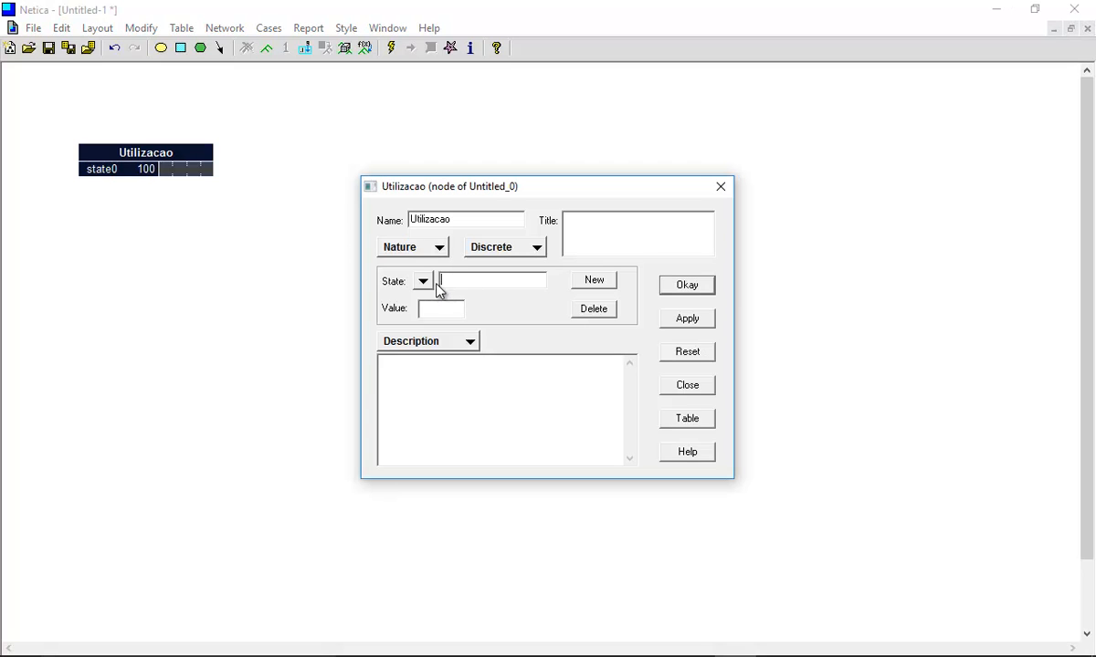
{"action": "left_click", "coordinate": [425, 284]}
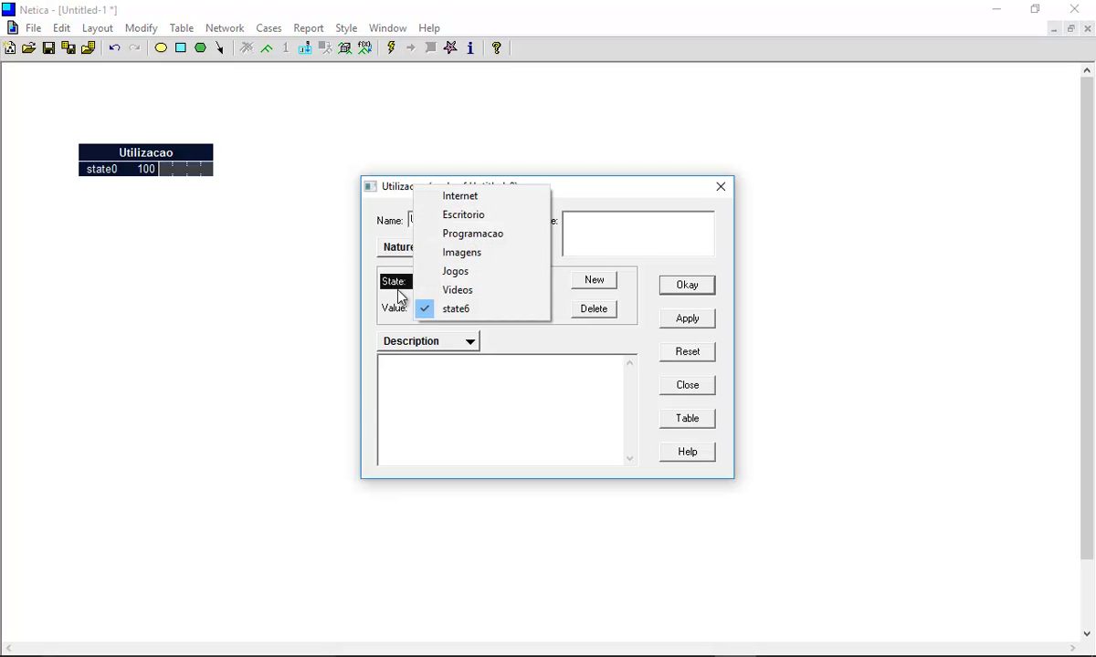
{"action": "left_click", "coordinate": [400, 294]}
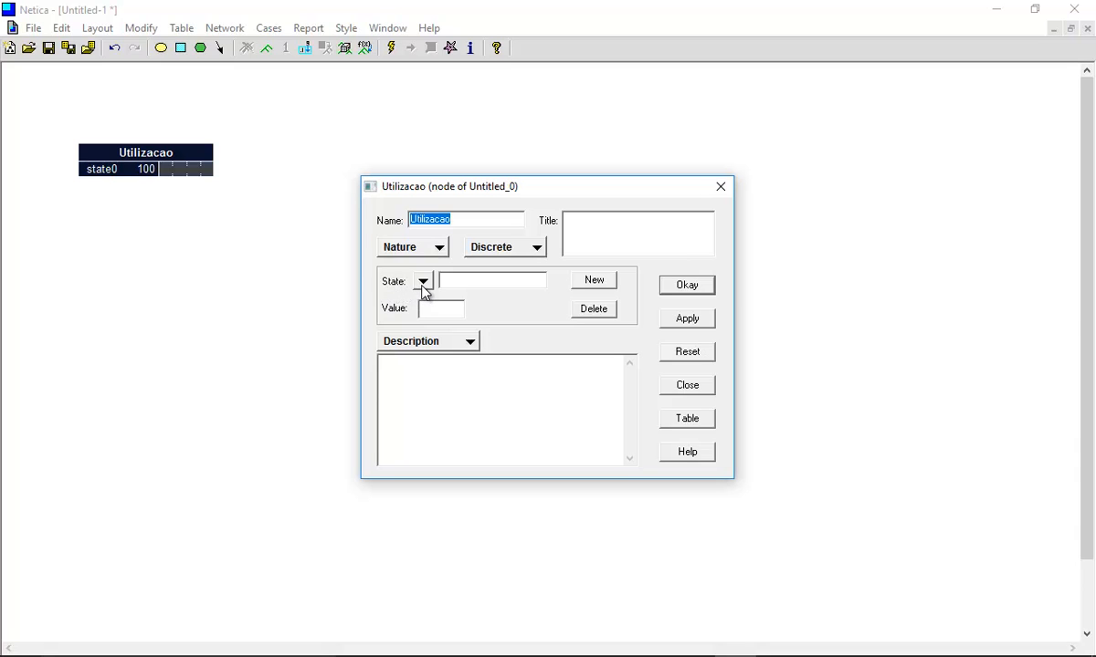
{"action": "left_click", "coordinate": [424, 285]}
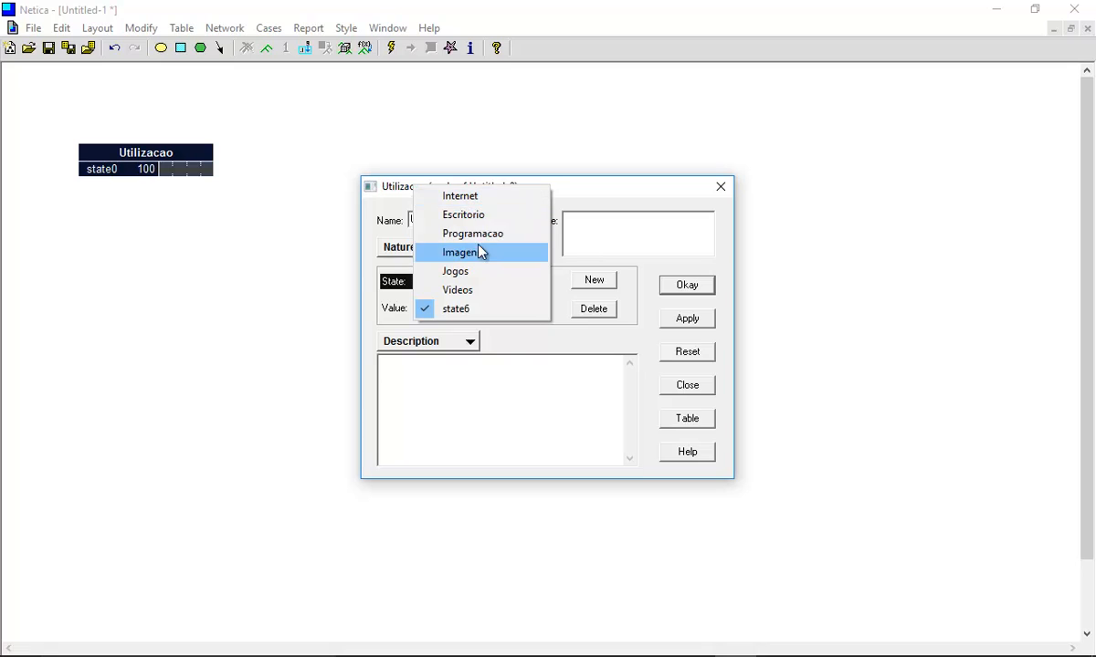
{"action": "left_click", "coordinate": [468, 311]}
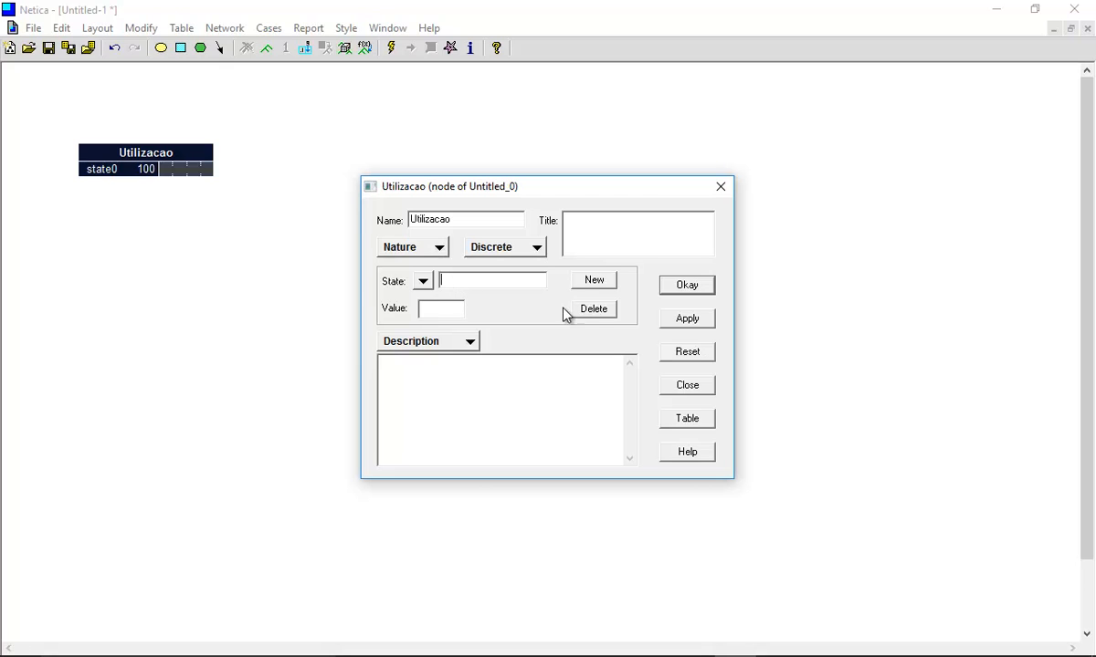
{"action": "type", "text": "Videos"}
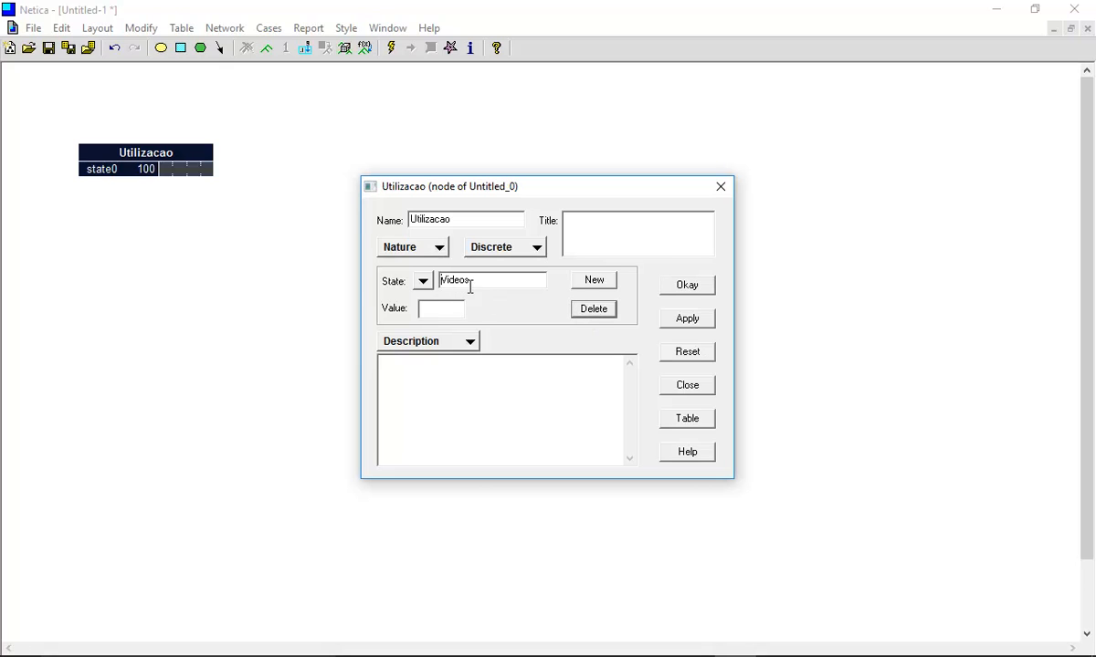
{"action": "left_click", "coordinate": [423, 282]}
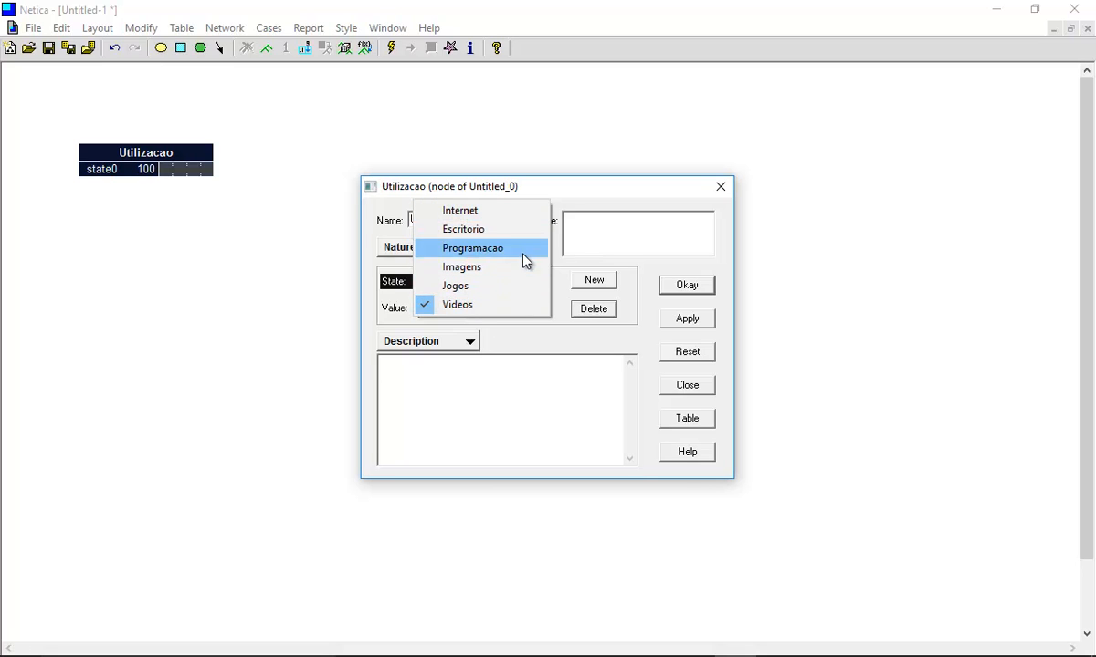
{"action": "left_click", "coordinate": [565, 313]}
{"action": "left_click", "coordinate": [700, 287]}
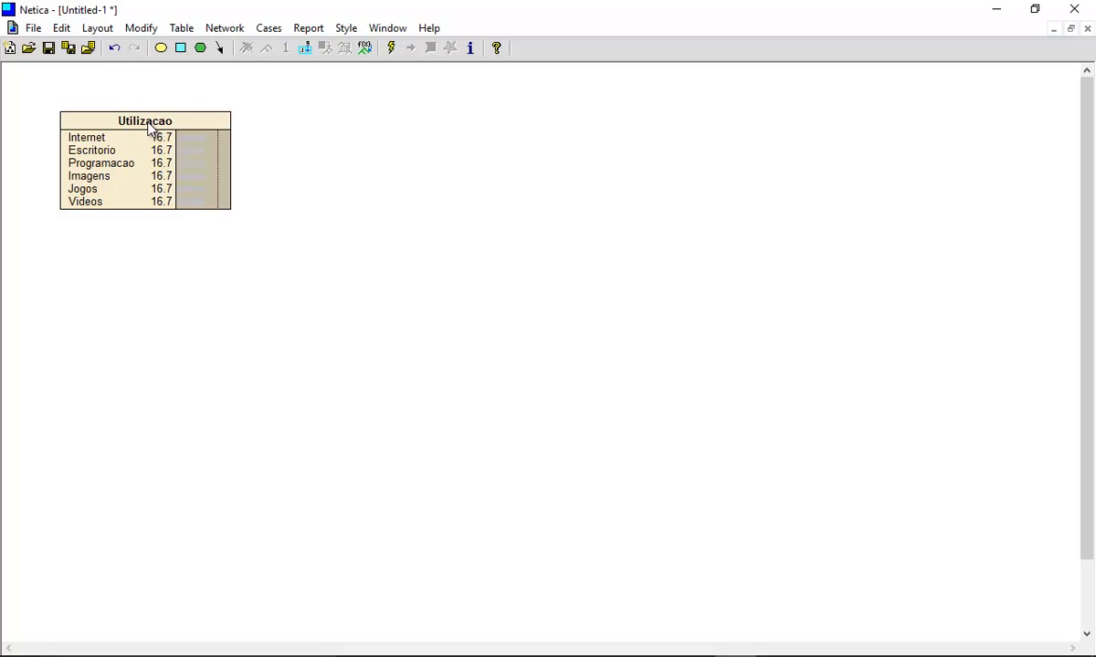
Move the Utilizacao node slightly down and to the right on the canvas, and deselect it.
{"action": "left_click_drag", "start_coordinate": [148, 129], "coordinate": [174, 171]}
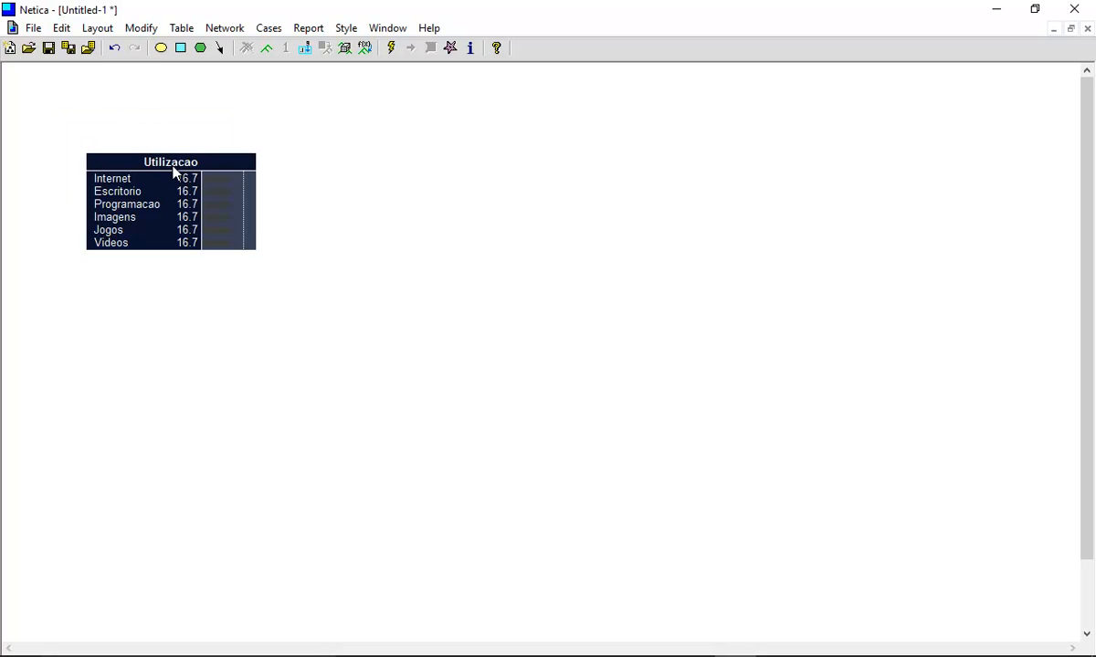
{"action": "left_click", "coordinate": [331, 206]}
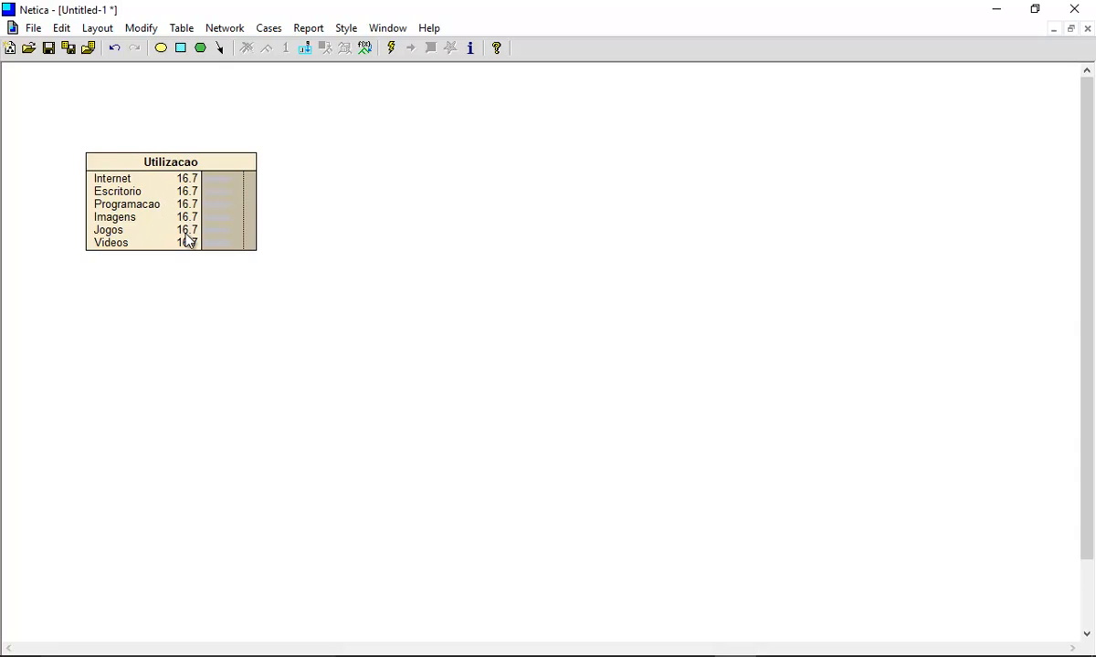
Add a second nature node to the right of Utilizacao and enter Peso as its name.
{"action": "left_click", "coordinate": [164, 49]}
{"action": "left_click", "coordinate": [367, 177]}
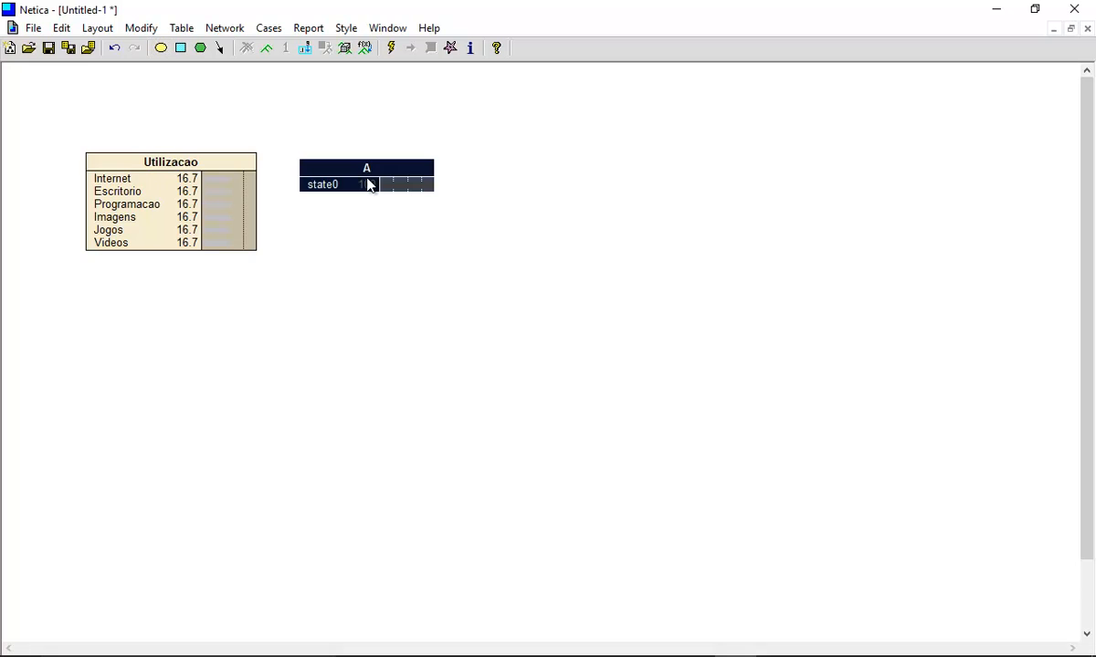
{"action": "right_click", "coordinate": [382, 172]}
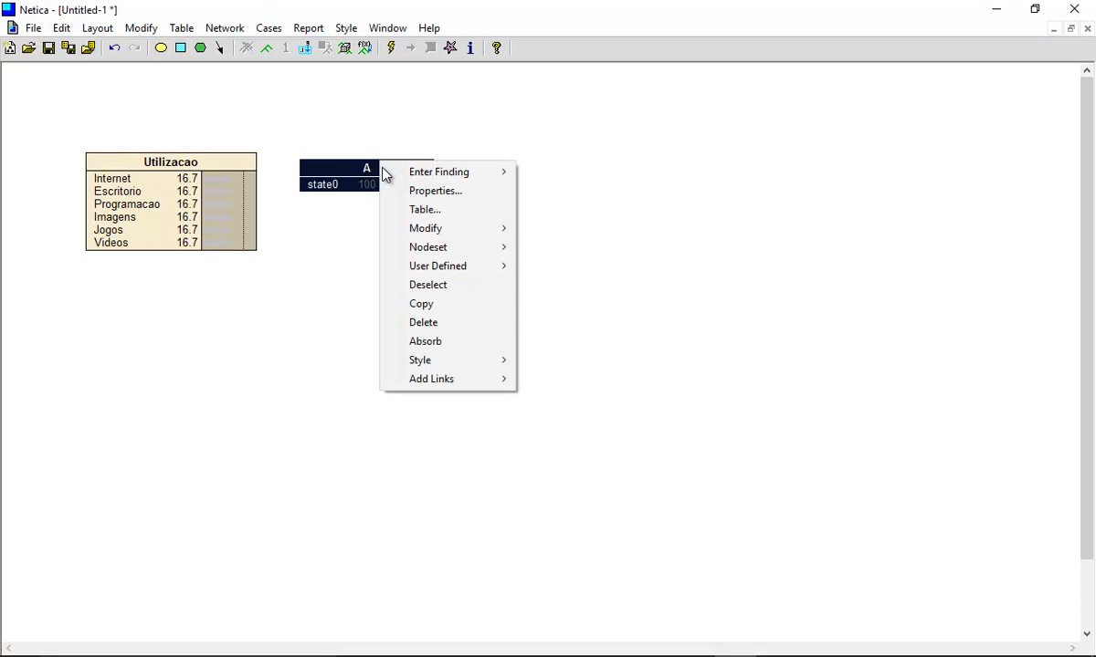
{"action": "left_click", "coordinate": [434, 191]}
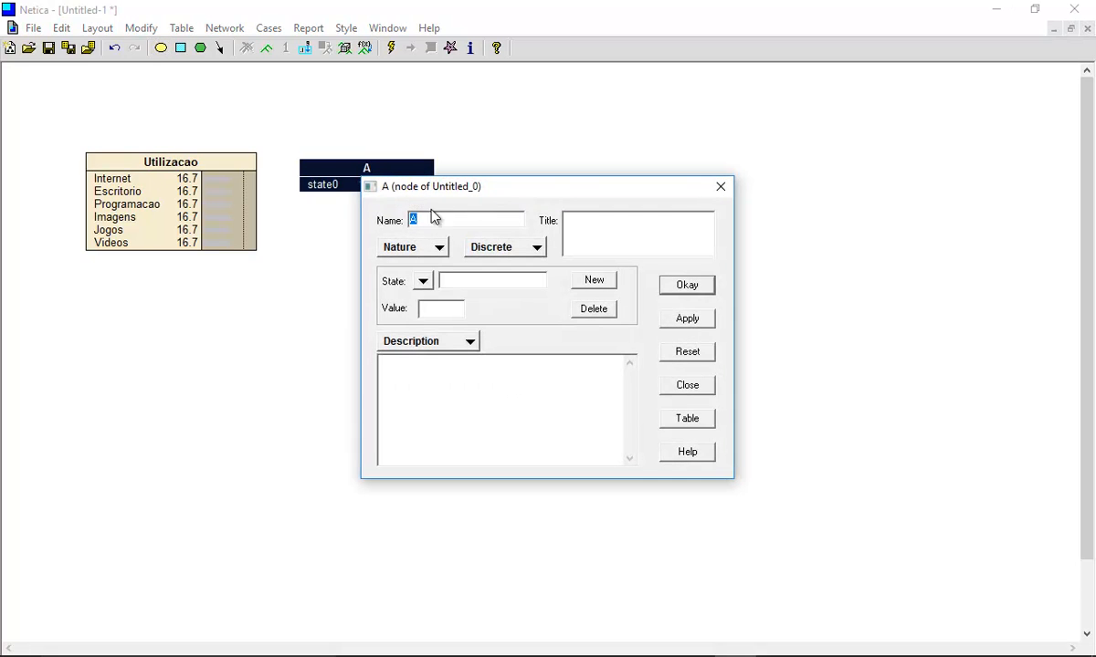
{"action": "type", "text": "Peso"}
Add the states Alto, Medio and Baixo to the Peso node and accept the node's properties.
{"action": "left_click", "coordinate": [469, 283]}
{"action": "type", "text": "Alto"}
{"action": "left_click", "coordinate": [593, 285]}
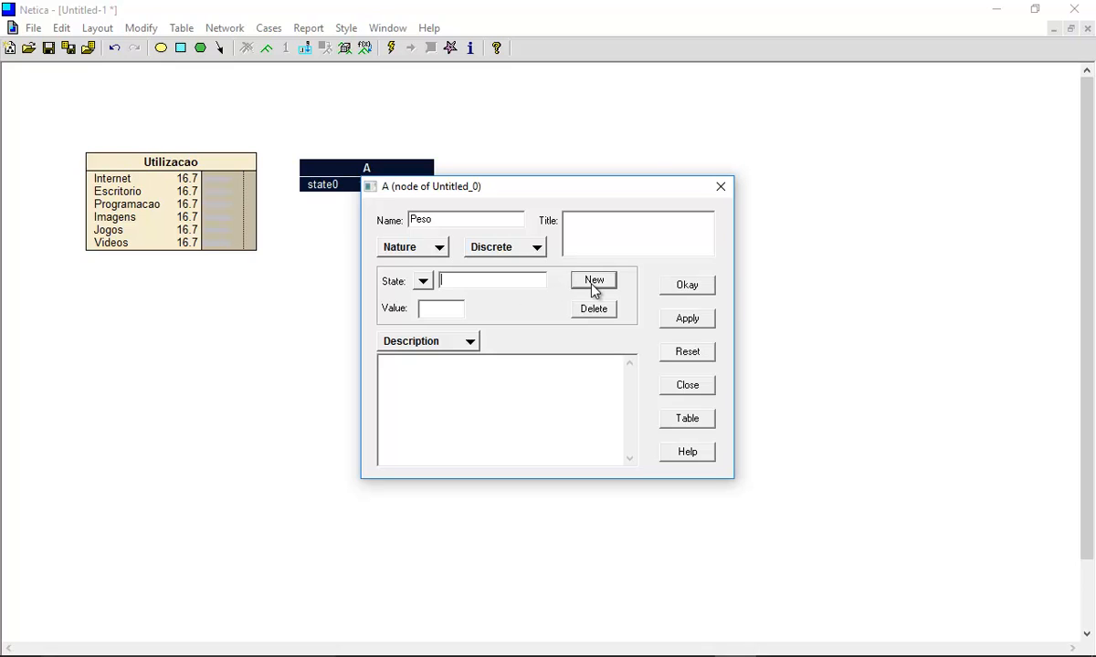
{"action": "type", "text": "Medio"}
{"action": "left_click", "coordinate": [591, 283]}
{"action": "type", "text": "Baixo"}
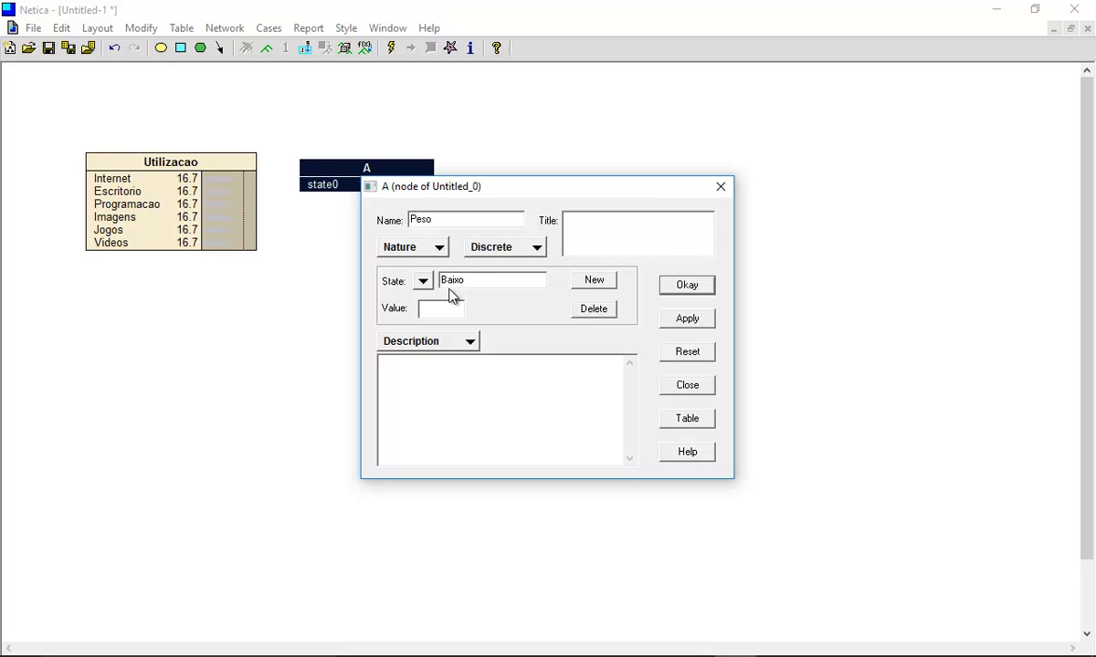
{"action": "left_click", "coordinate": [423, 281]}
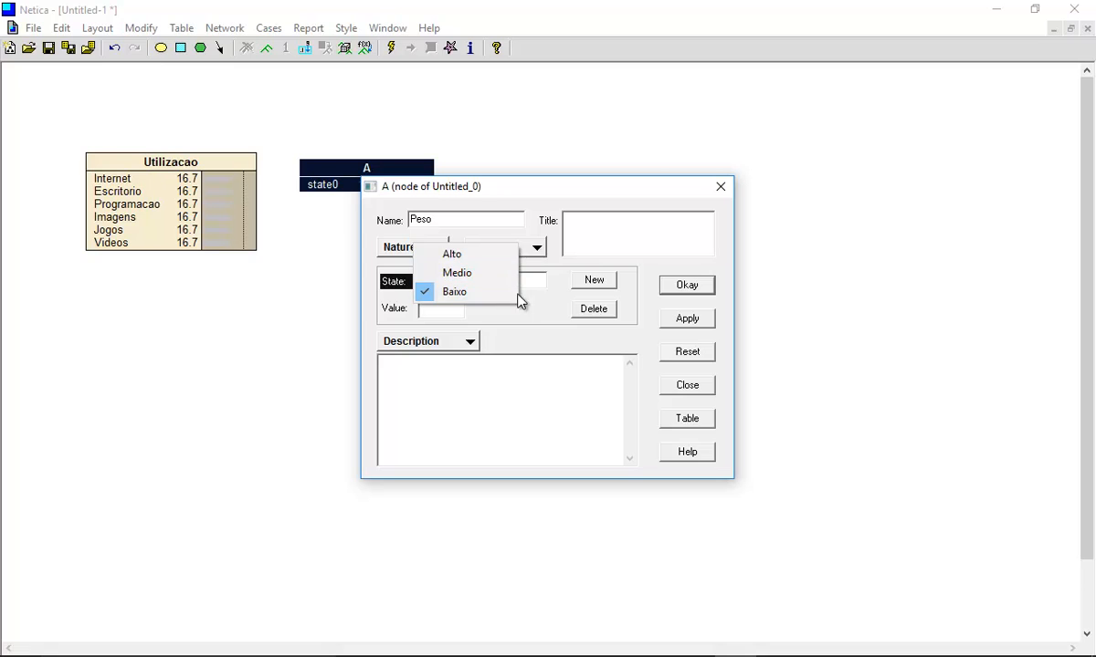
{"action": "left_click", "coordinate": [545, 311]}
{"action": "left_click", "coordinate": [688, 287]}
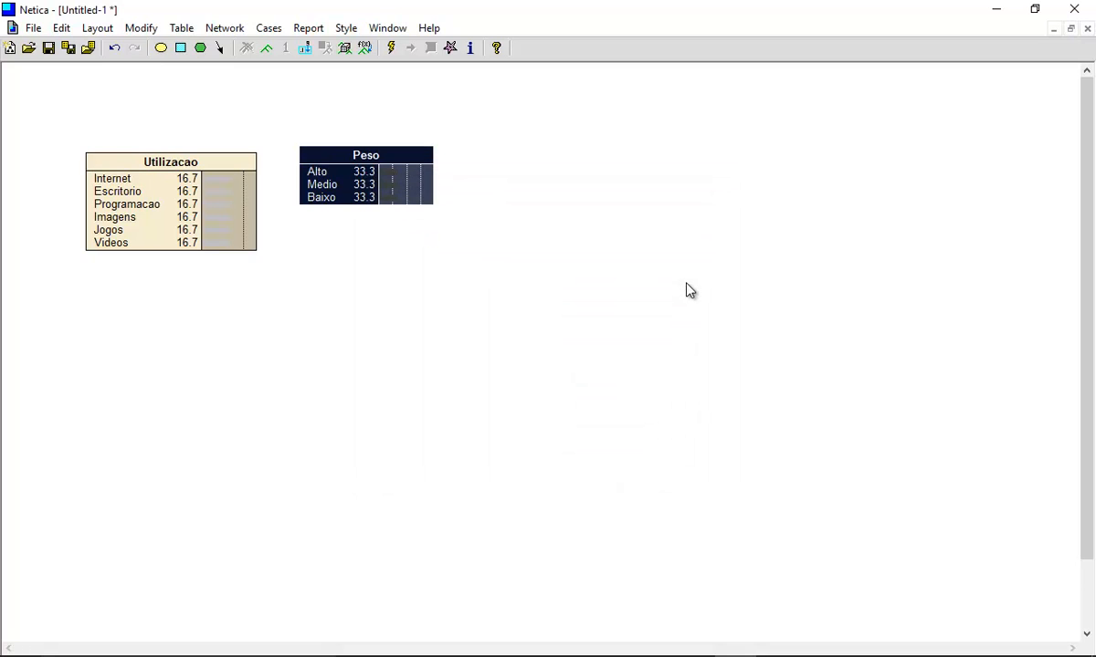
Move the Peso node slightly down and to the right, and draw a link from Utilizacao to Peso.
{"action": "left_click_drag", "start_coordinate": [367, 162], "coordinate": [409, 192]}
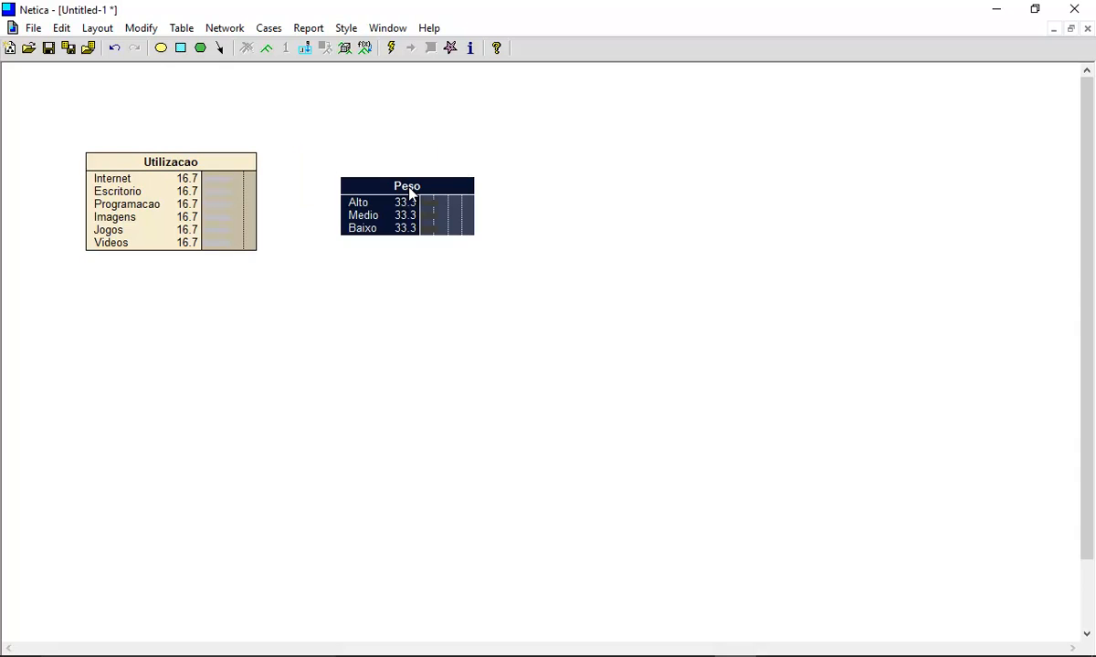
{"action": "left_click", "coordinate": [346, 139]}
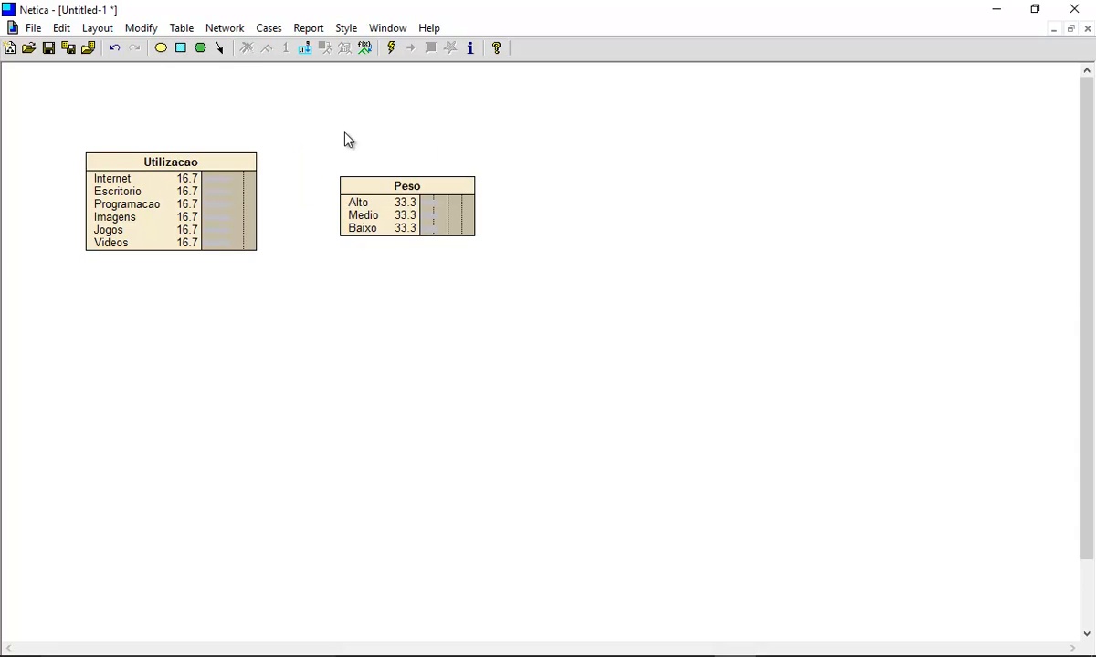
{"action": "left_click", "coordinate": [221, 51]}
{"action": "left_click_drag", "start_coordinate": [244, 206], "coordinate": [347, 204]}
Open the Peso node's probability table and fill the Internet row with Alto 5, Medio 10 and Baixo 85.
{"action": "right_click", "coordinate": [421, 192]}
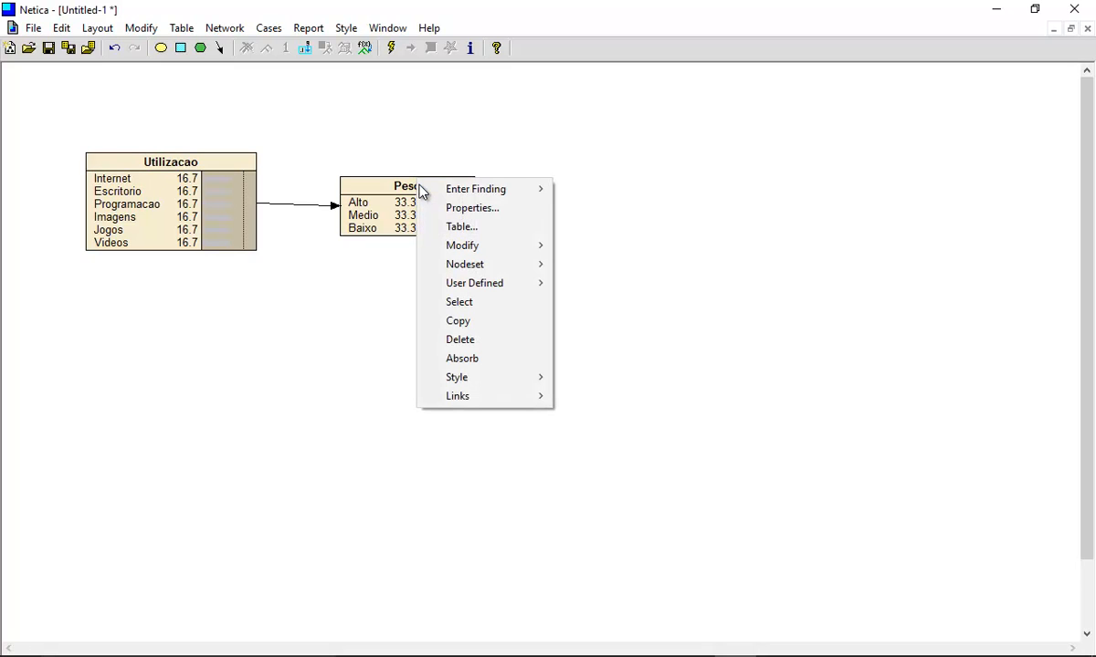
{"action": "left_click", "coordinate": [475, 232]}
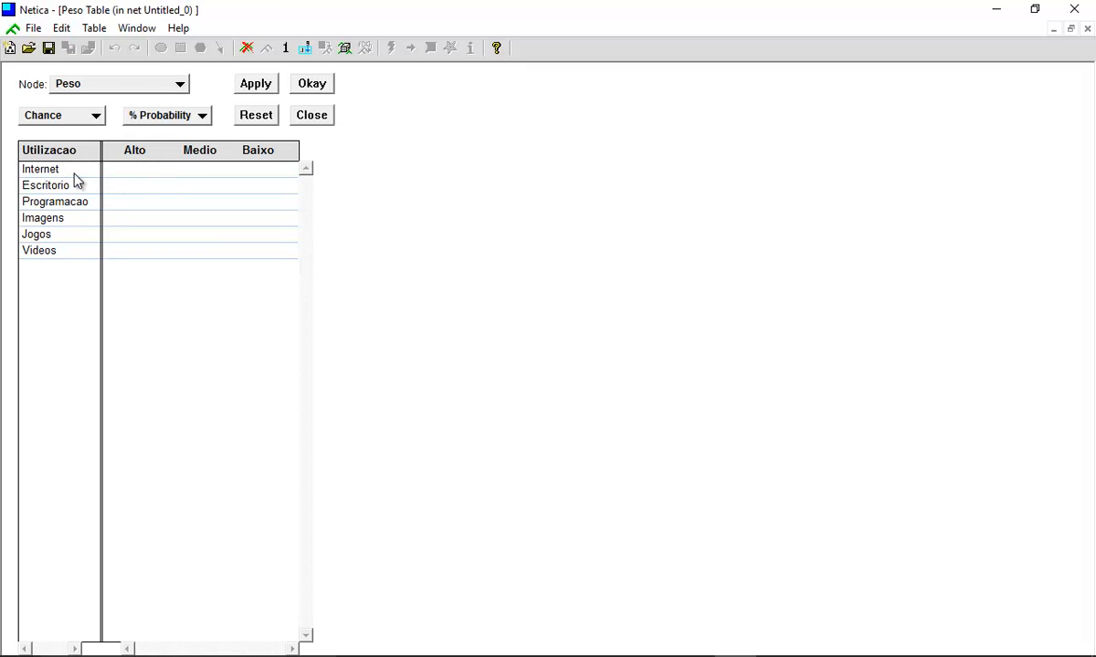
{"action": "left_click", "coordinate": [129, 175]}
{"action": "type", "text": "5"}
{"action": "key", "text": "Tab"}
{"action": "key", "text": "Tab"}
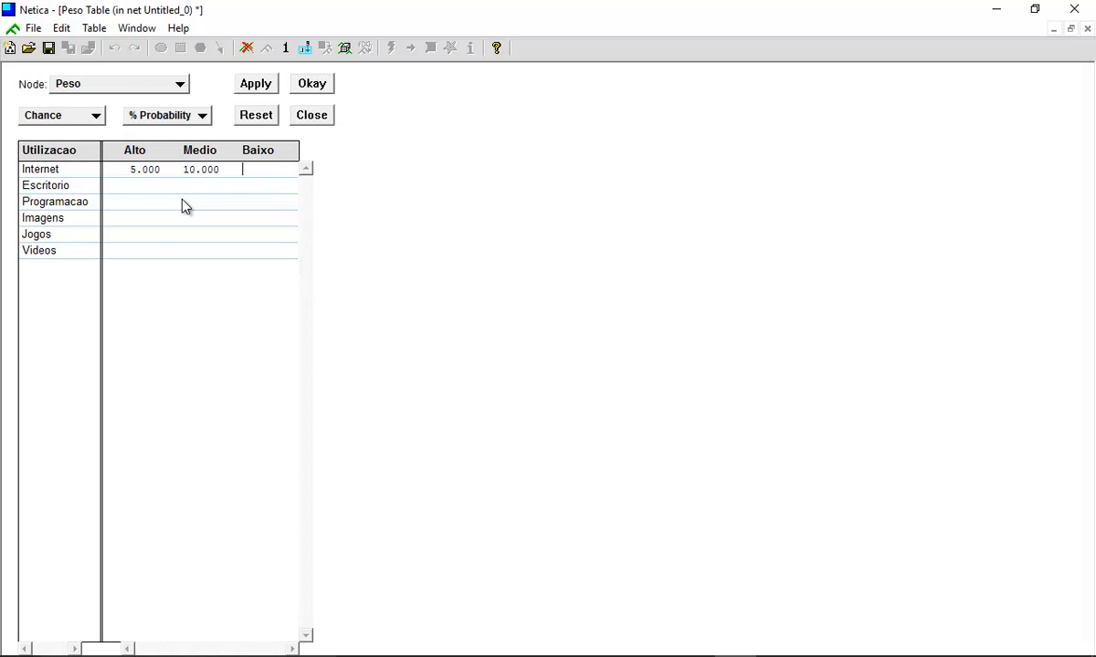
{"action": "type", "text": "85"}
{"action": "key", "text": "Tab"}
Fill the Escritorio row of the Peso table with Alto 10, Medio 15 and Baixo 75.
{"action": "type", "text": "10"}
{"action": "key", "text": "Tab"}
{"action": "type", "text": "15"}
{"action": "key", "text": "Tab"}
{"action": "type", "text": "75"}
{"action": "key", "text": "Tab"}
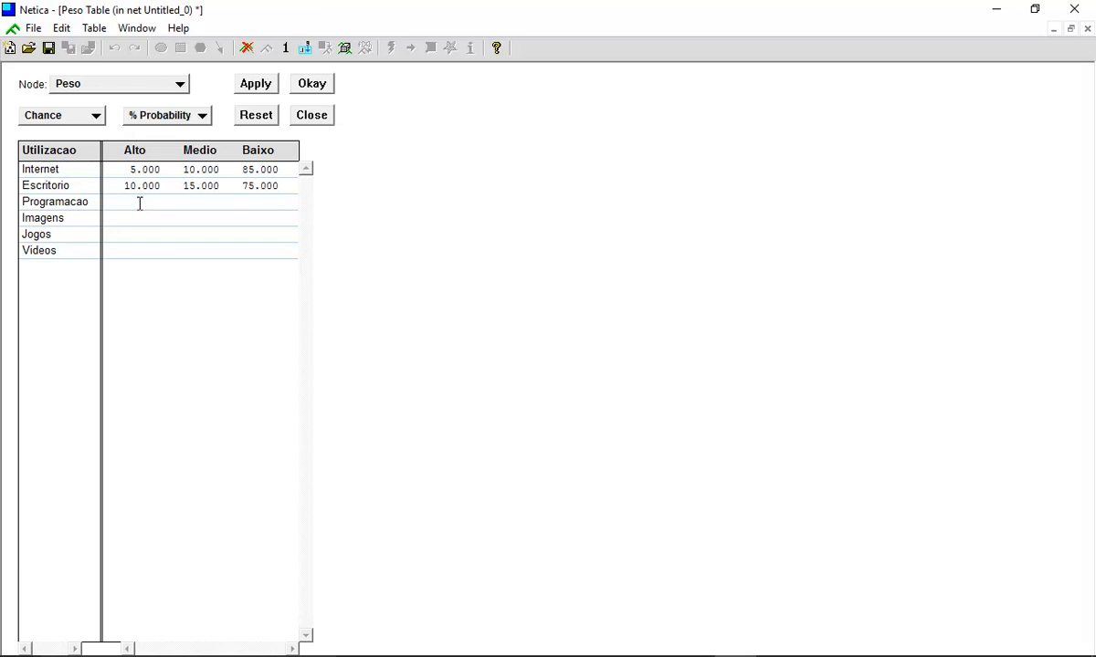
Fill the Programacao row of the Peso table with Alto 20, Medio 60 and Baixo 20.
{"action": "type", "text": "20"}
{"action": "key", "text": "Tab"}
{"action": "type", "text": "60"}
{"action": "key", "text": "Tab"}
{"action": "type", "text": "20"}
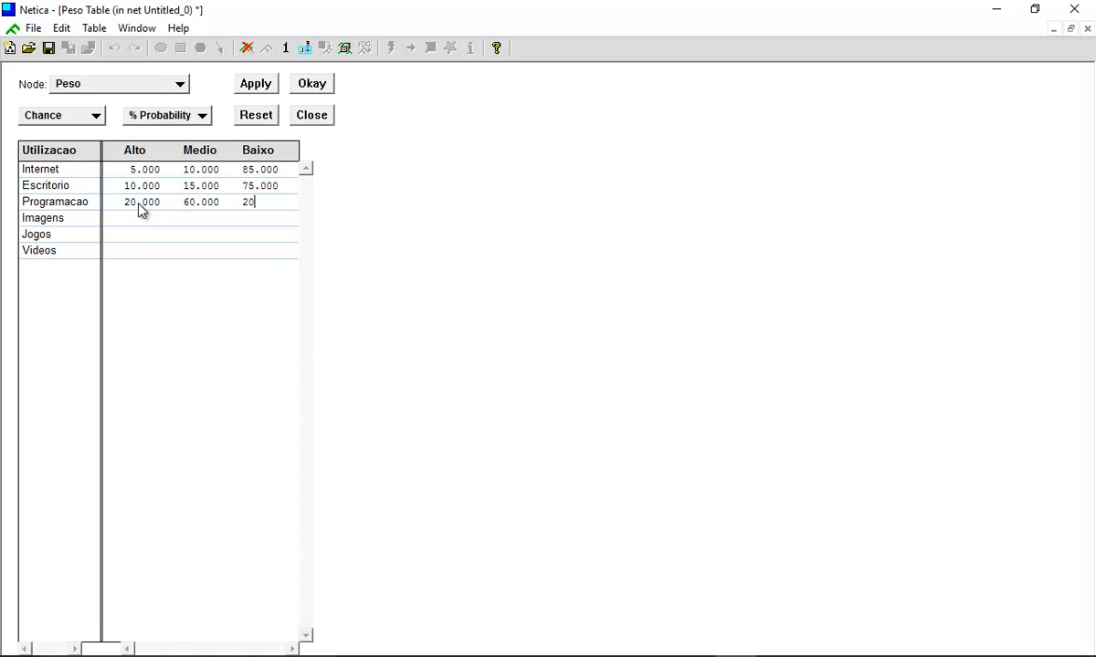
{"action": "key", "text": "Tab"}
Fill the Imagens row of the Peso table with Alto 15, Medio 70 and Baixo 15.
{"action": "type", "text": "15"}
{"action": "key", "text": "Tab"}
{"action": "type", "text": "70"}
{"action": "key", "text": "Tab"}
{"action": "type", "text": "15"}
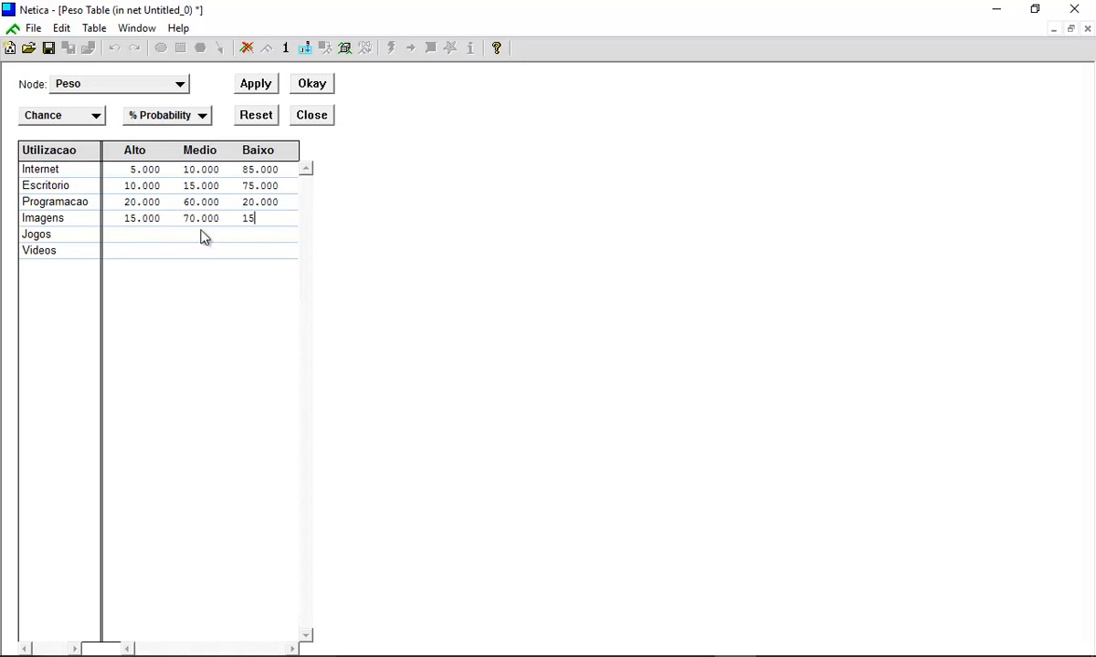
{"action": "key", "text": "Tab"}
Fill the Jogos row of the Peso table with Alto 80, Medio 15 and Baixo 5.
{"action": "type", "text": "80"}
{"action": "key", "text": "Tab"}
{"action": "type", "text": "15"}
{"action": "key", "text": "Tab"}
{"action": "type", "text": "5"}
{"action": "key", "text": "Tab"}
Fill the Videos row of the Peso table with Alto 70, Medio 25 and Baixo 5.
{"action": "type", "text": "20"}
{"action": "key", "text": "BackSpace"}
{"action": "type", "text": "5"}
{"action": "key", "text": "Tab"}
{"action": "type", "text": "5"}
{"action": "key", "text": "Tab"}
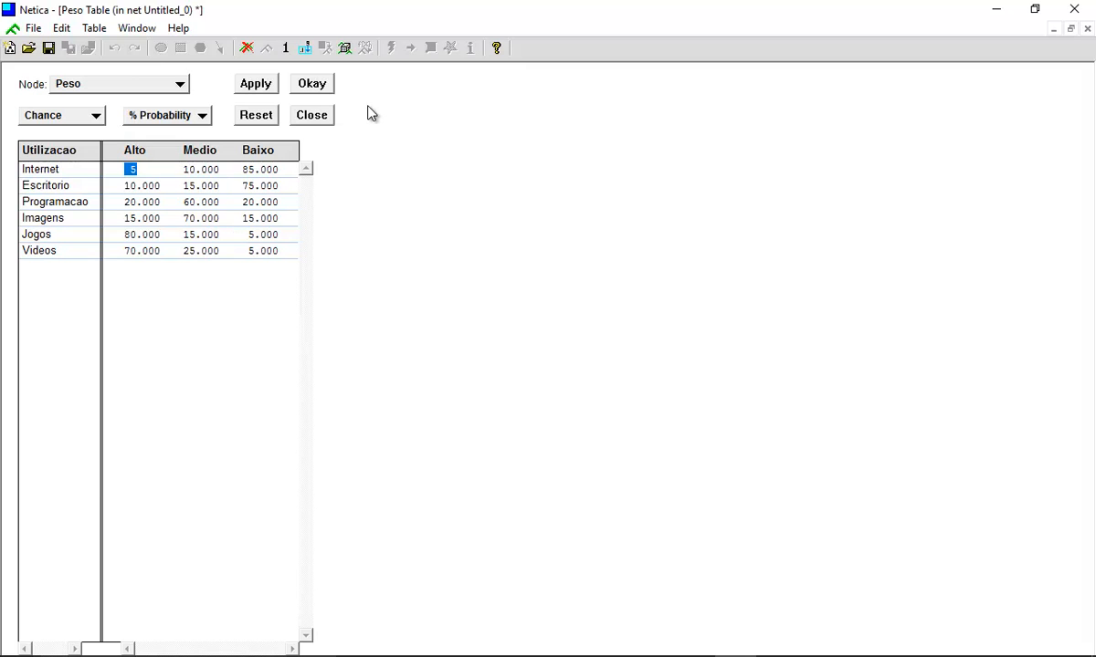
Accept the Peso probability table and compile the network.
{"action": "left_click", "coordinate": [311, 84]}
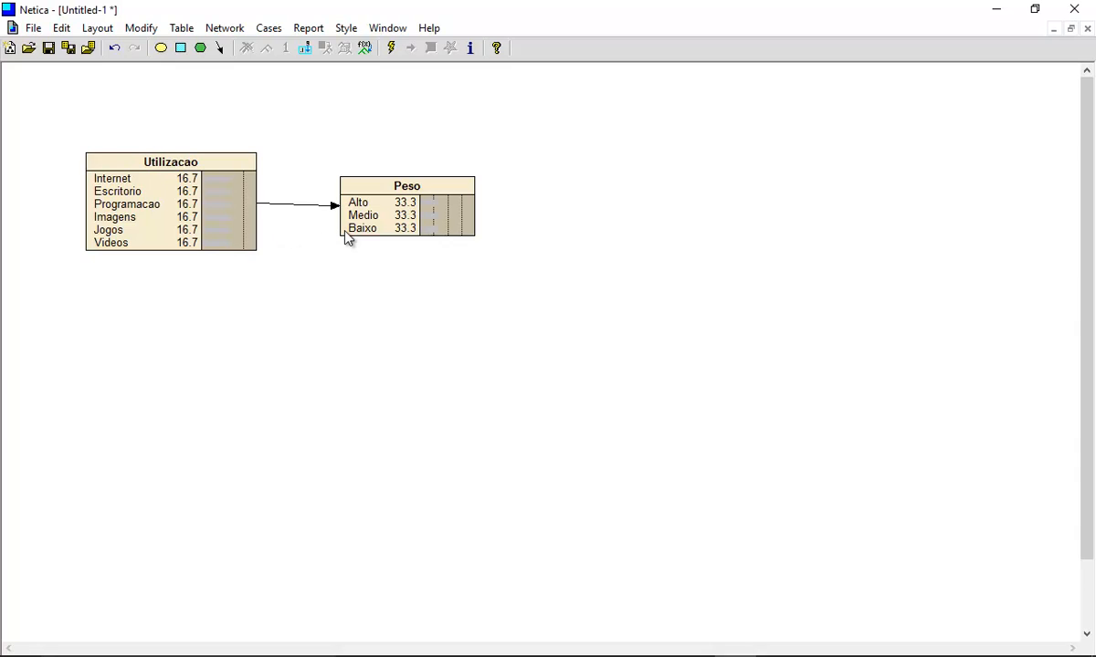
{"action": "left_click", "coordinate": [392, 50]}
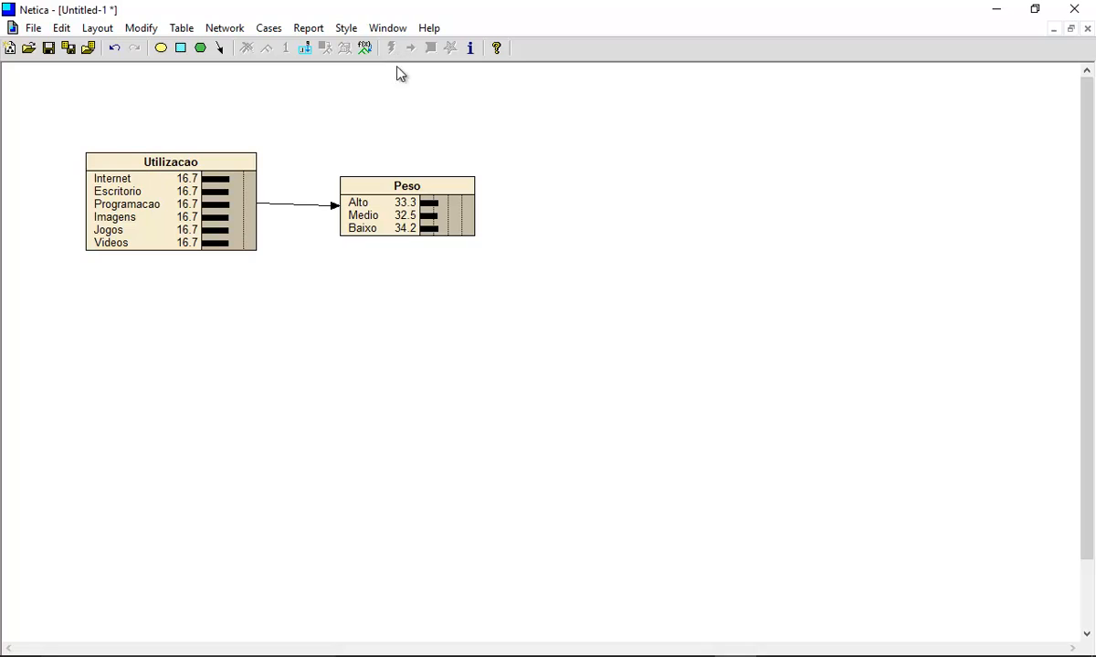
Test how Peso reacts to the Utilizacao findings Escritorio, Imagens, Jogos, Videos and Programacao in turn, and clear the finding.
{"action": "left_click", "coordinate": [182, 193]}
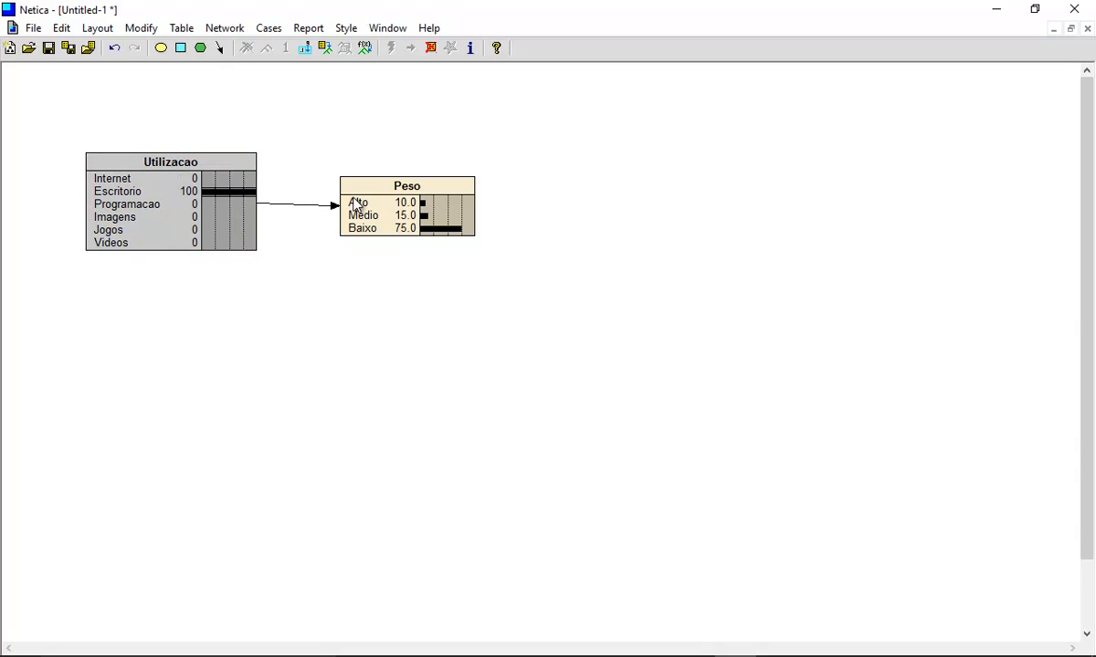
{"action": "left_click", "coordinate": [166, 220]}
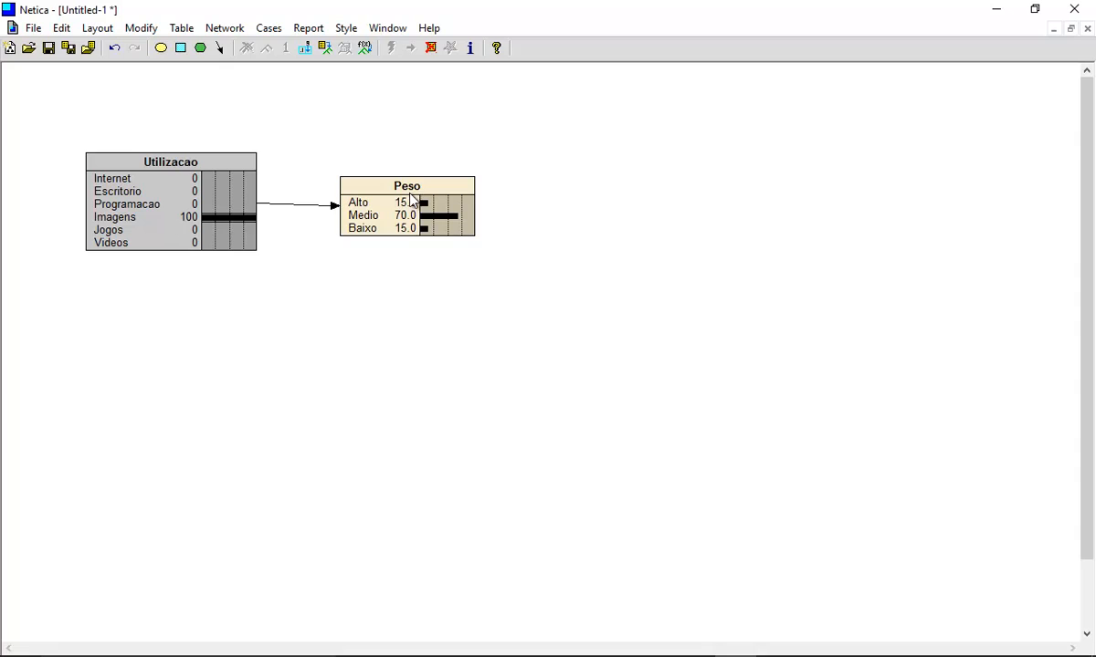
{"action": "left_click", "coordinate": [181, 236]}
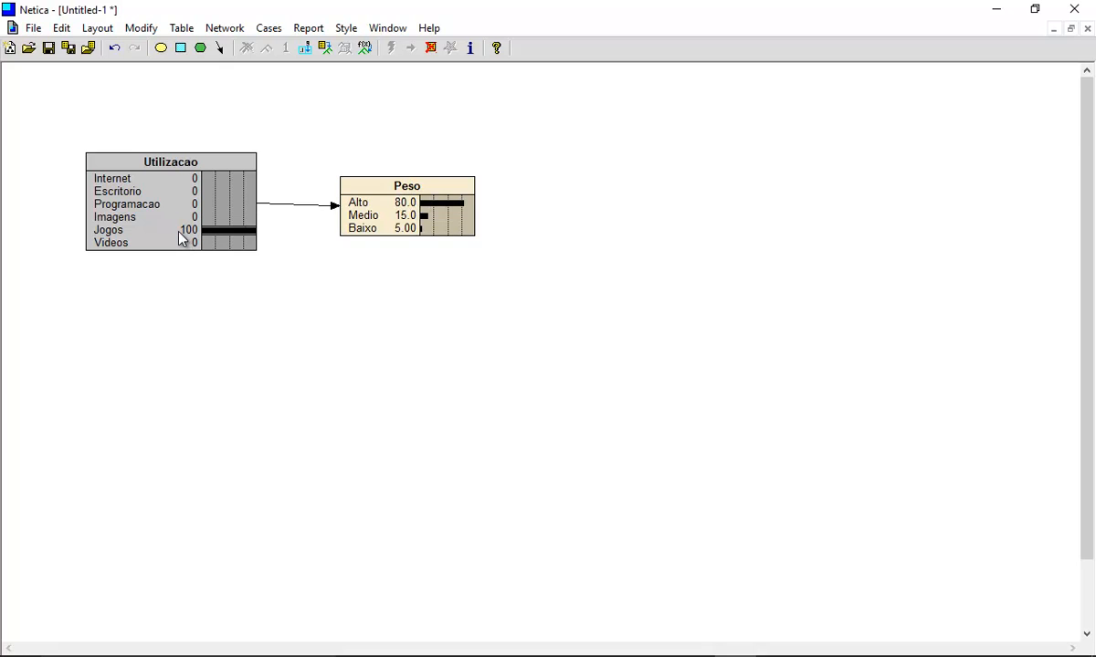
{"action": "left_click", "coordinate": [183, 243]}
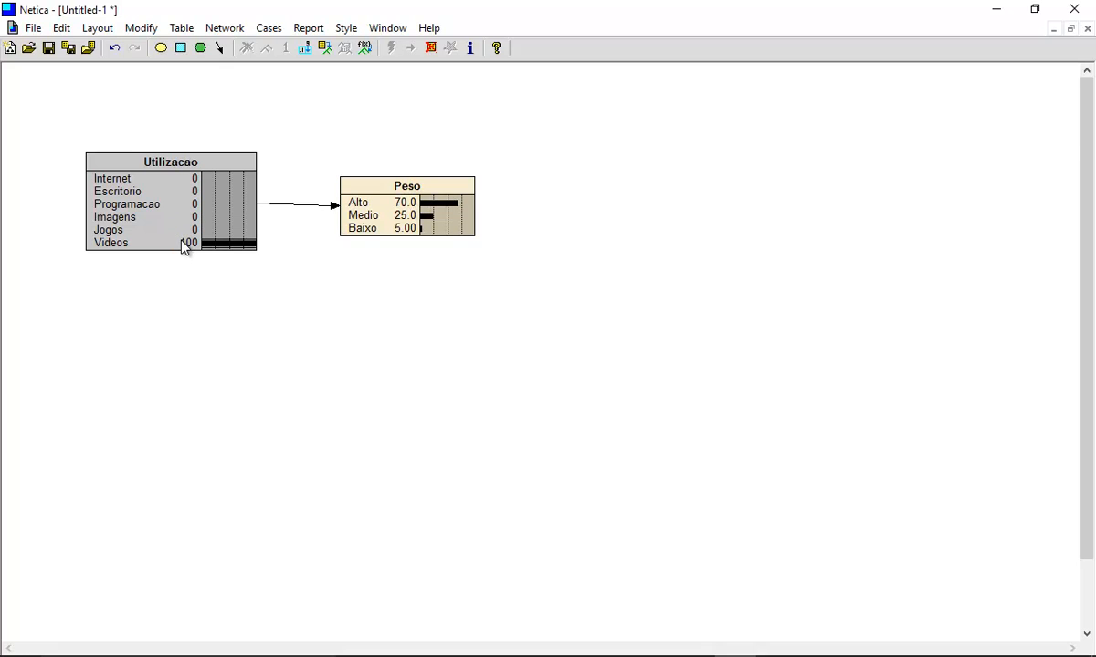
{"action": "left_click", "coordinate": [177, 218]}
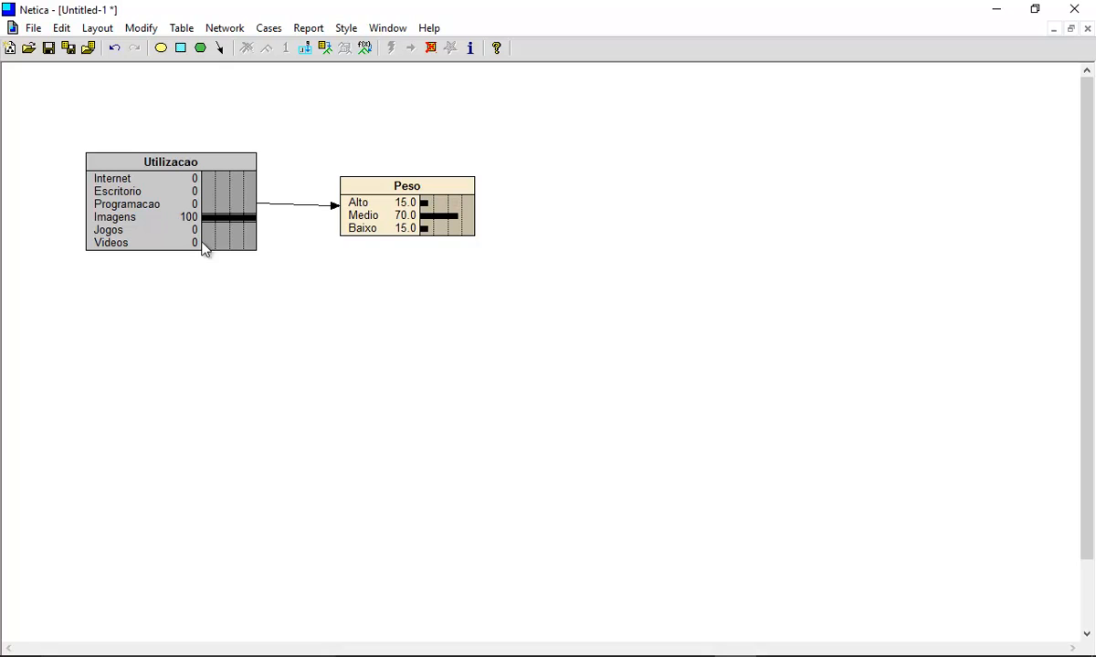
{"action": "left_click", "coordinate": [148, 206]}
{"action": "left_click", "coordinate": [151, 206]}
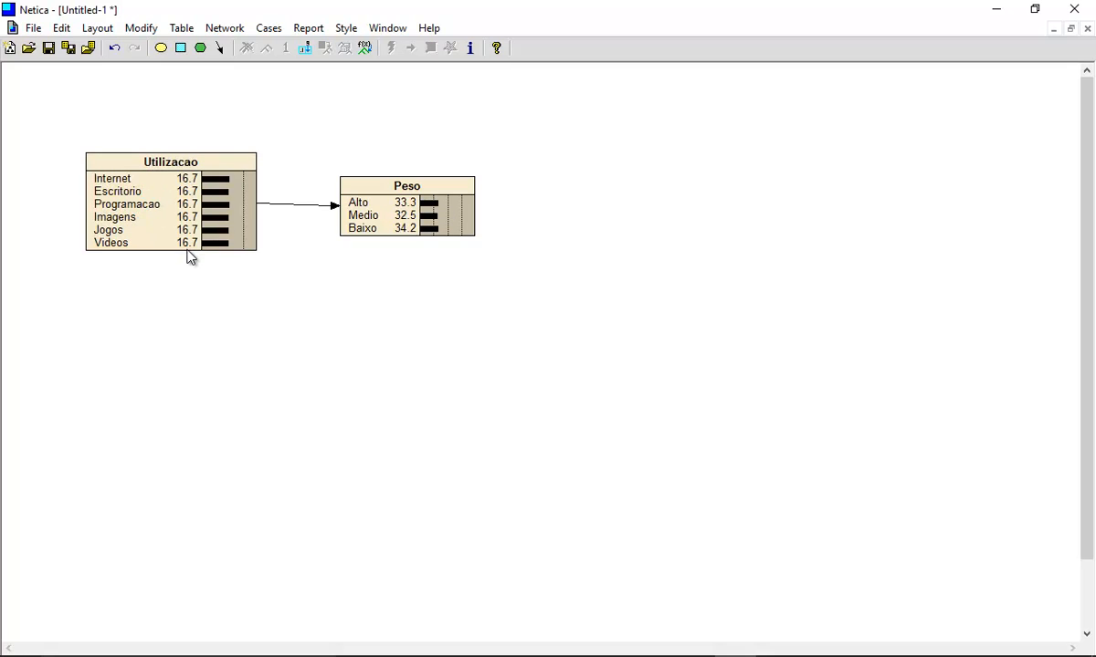
Enter the finding Medio on the Peso node.
{"action": "left_click", "coordinate": [404, 222]}
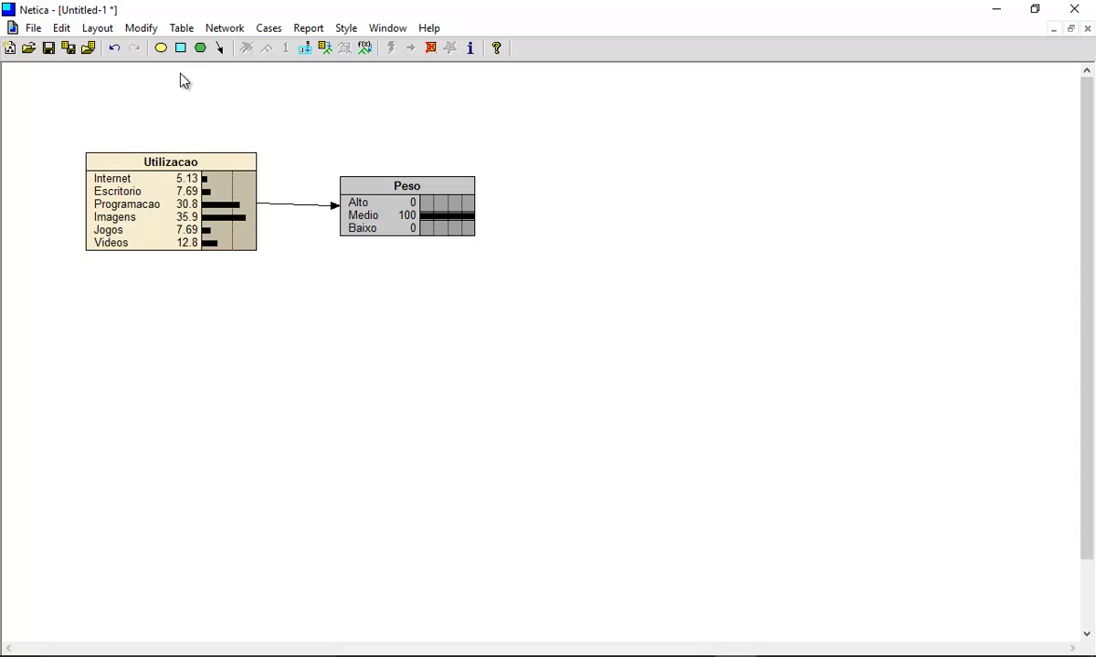
Add a third nature node and position it below the Peso node.
{"action": "left_click", "coordinate": [163, 50]}
{"action": "left_click", "coordinate": [372, 329]}
{"action": "left_click_drag", "start_coordinate": [378, 324], "coordinate": [419, 340]}
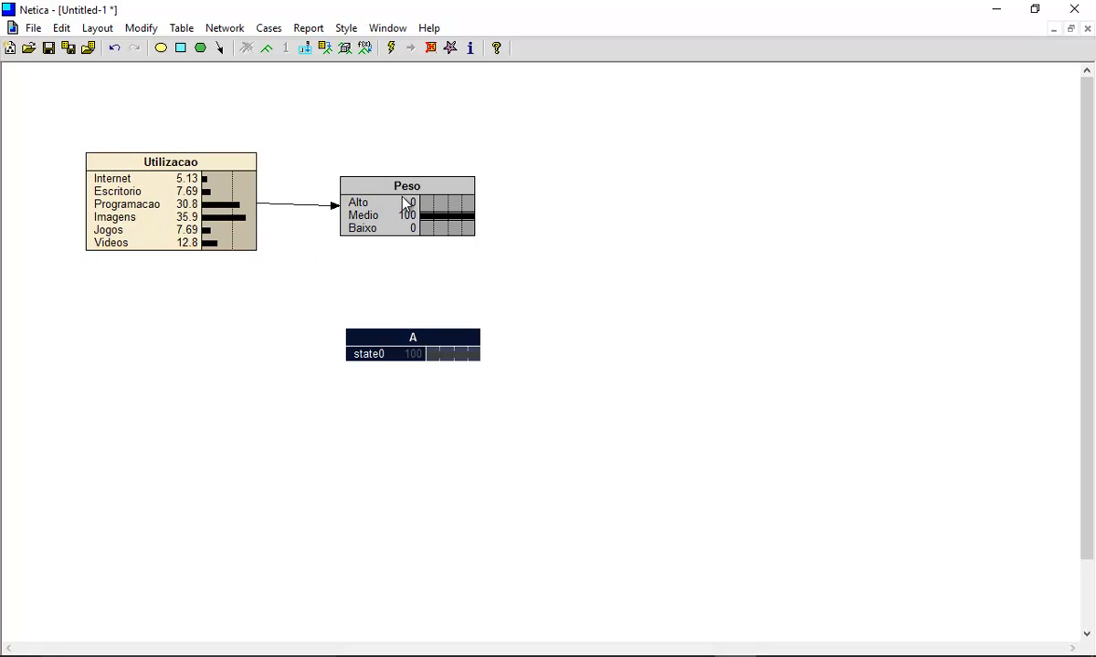
{"action": "right_click", "coordinate": [410, 343]}
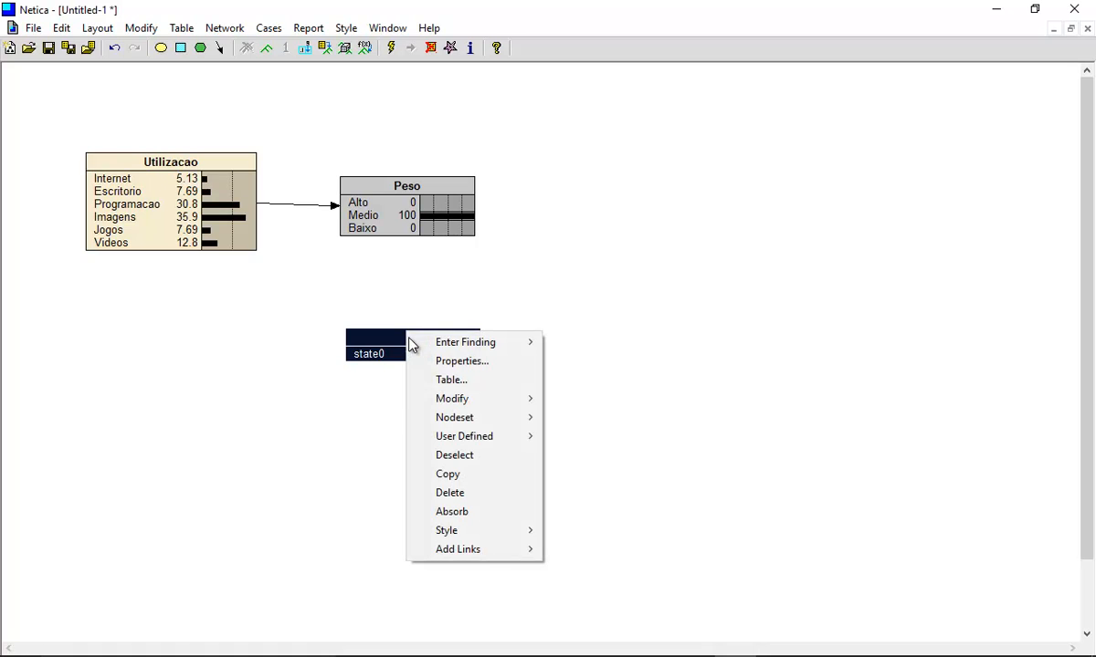
{"action": "left_click", "coordinate": [471, 381]}
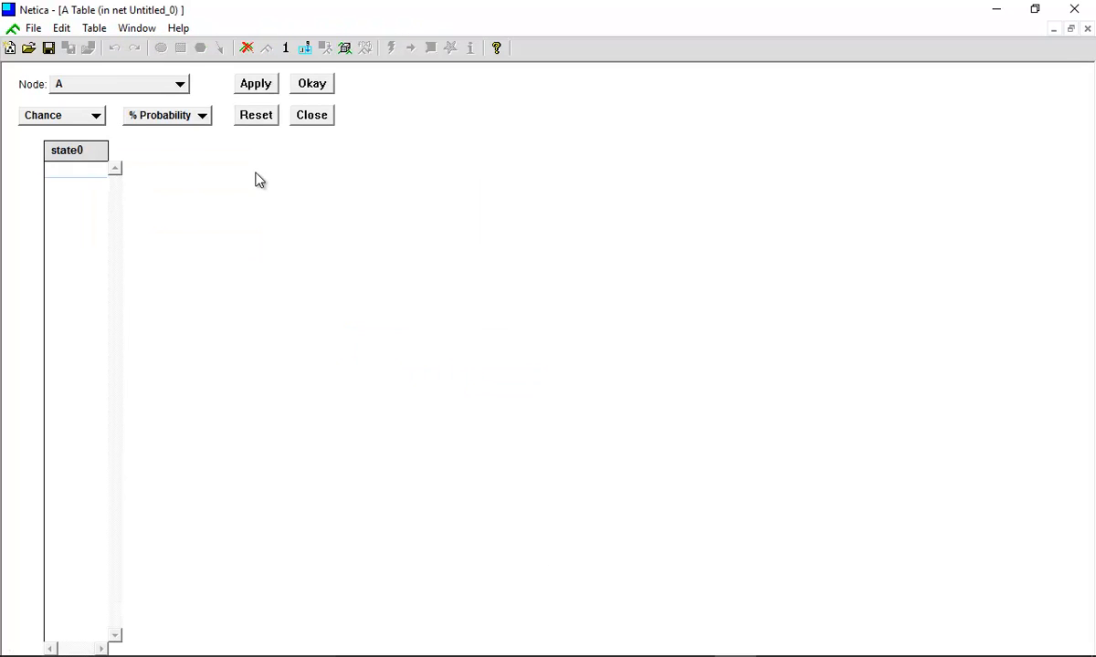
{"action": "left_click", "coordinate": [1087, 28]}
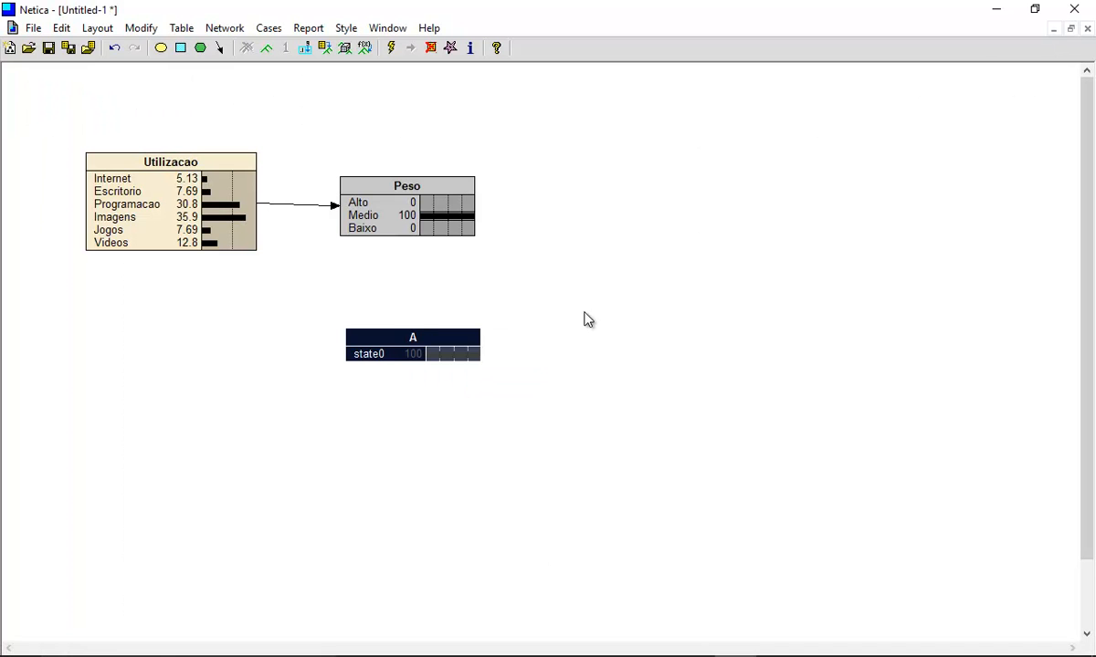
Name the new node below Peso Processador and add the states Celeron and Aton to it.
{"action": "right_click", "coordinate": [425, 341]}
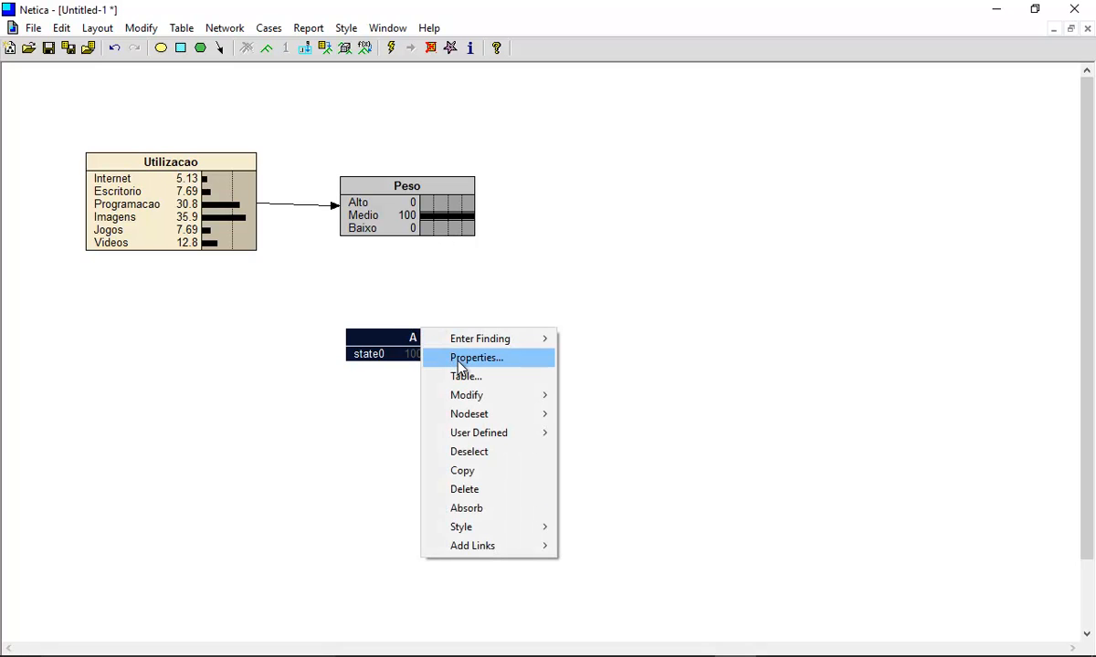
{"action": "left_click", "coordinate": [448, 358]}
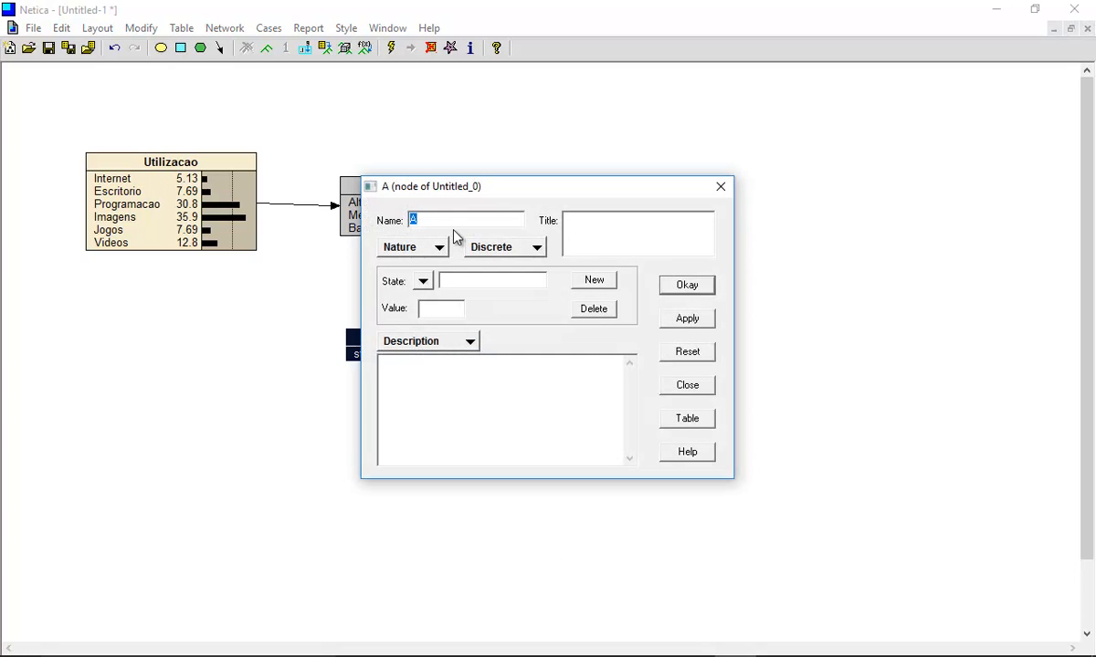
{"action": "type", "text": "Processador"}
{"action": "left_click", "coordinate": [483, 281]}
{"action": "type", "text": "Celeron"}
{"action": "left_click", "coordinate": [587, 288]}
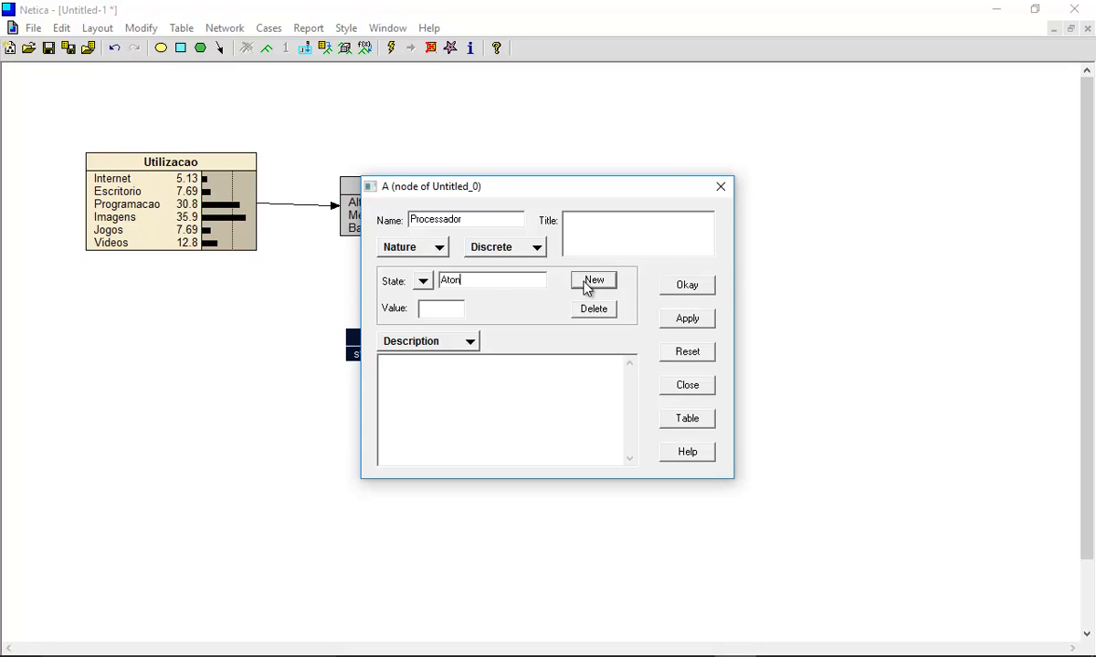
{"action": "type", "text": "Aton"}
Add the states i5, i3, i7 and Xeon to the Processador node and accept the node's properties.
{"action": "left_click", "coordinate": [590, 285]}
{"action": "type", "text": "i5"}
{"action": "left_click", "coordinate": [593, 283]}
{"action": "type", "text": "i3"}
{"action": "left_click", "coordinate": [598, 285]}
{"action": "type", "text": "i7"}
{"action": "left_click", "coordinate": [595, 284]}
{"action": "type", "text": "Xeon"}
{"action": "left_click", "coordinate": [423, 283]}
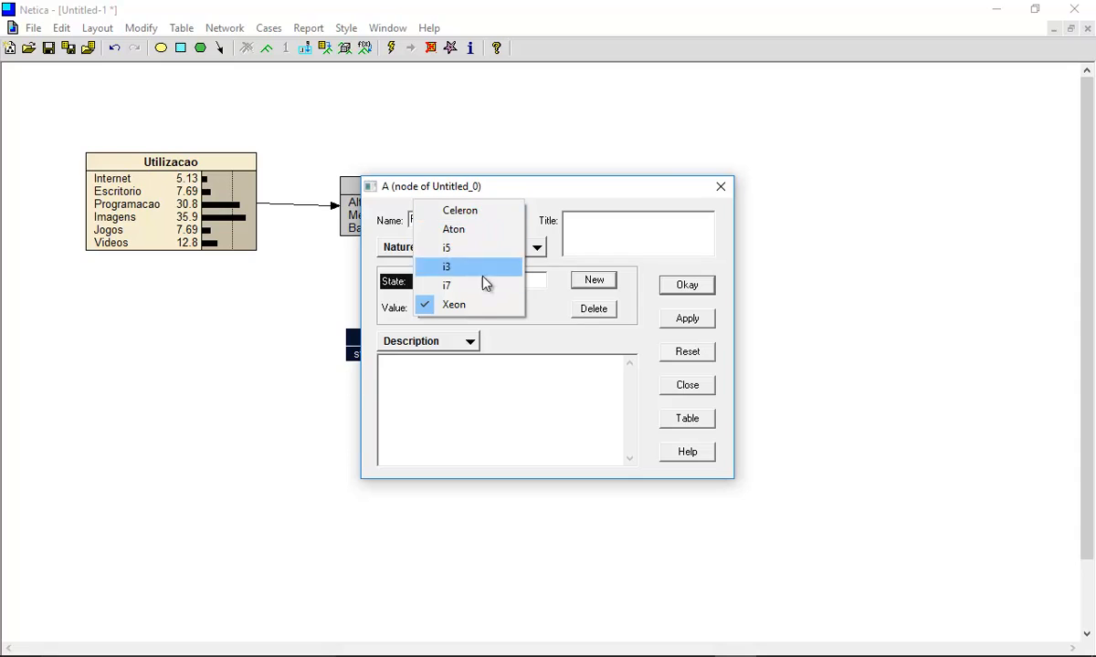
{"action": "left_click", "coordinate": [632, 316]}
{"action": "left_click", "coordinate": [686, 286]}
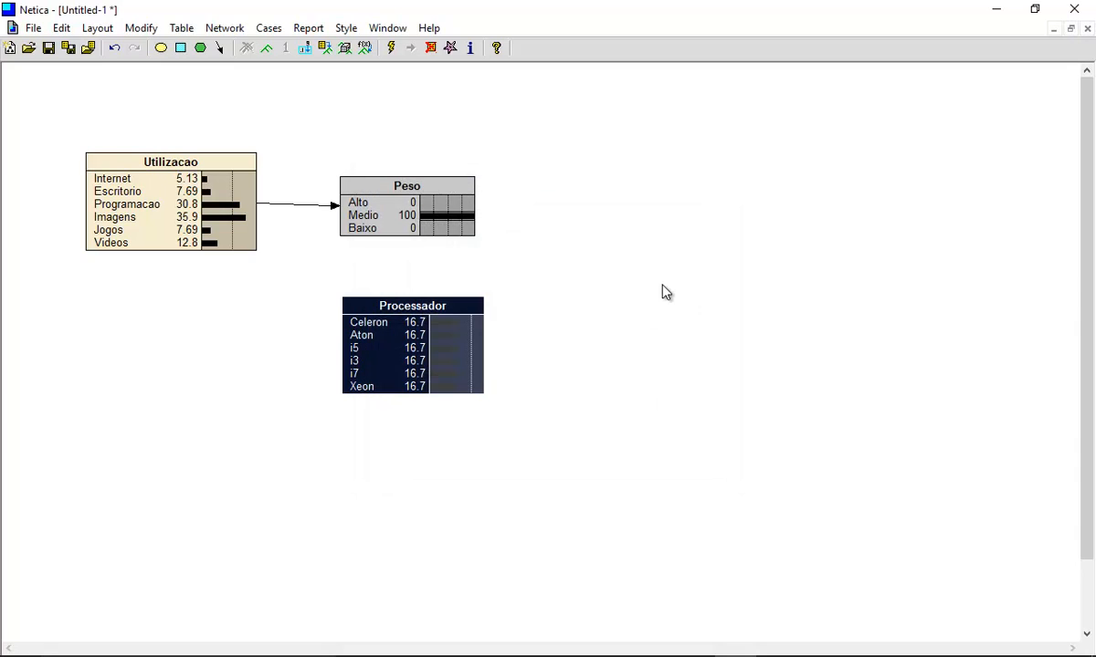
Deselect the Processador node and draw a link from Peso to Processador.
{"action": "left_click", "coordinate": [636, 291]}
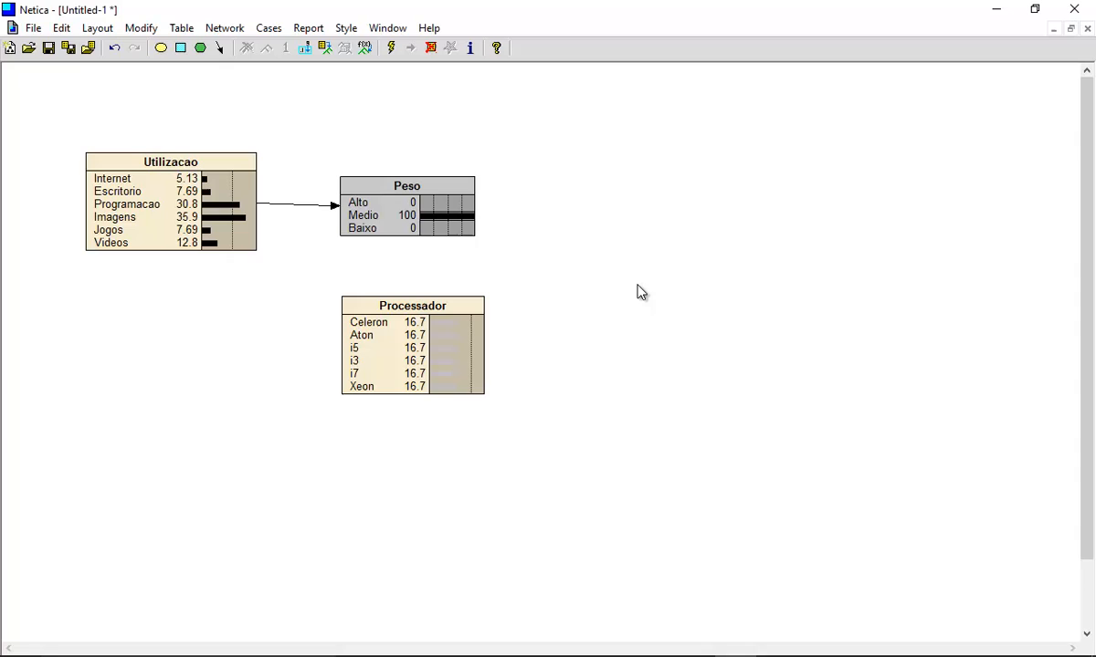
{"action": "left_click", "coordinate": [219, 48]}
{"action": "left_click_drag", "start_coordinate": [408, 221], "coordinate": [409, 333]}
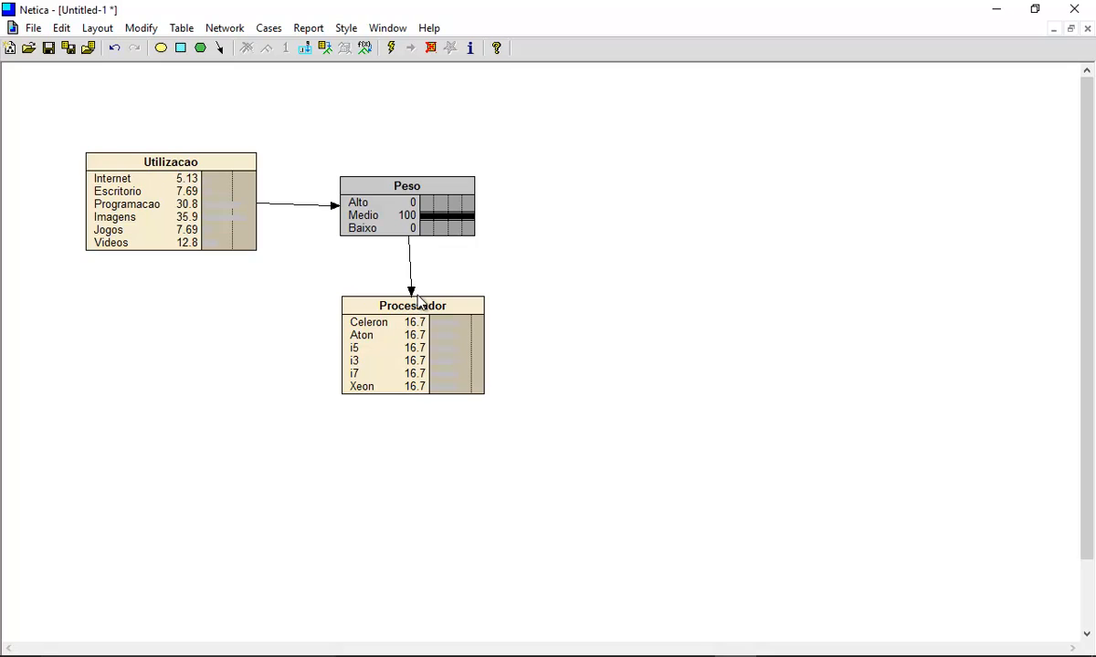
Open the Processador node's probability table and set the Alto row to 2.5 for Celeron and 2.5 for Aton.
{"action": "right_click", "coordinate": [426, 316]}
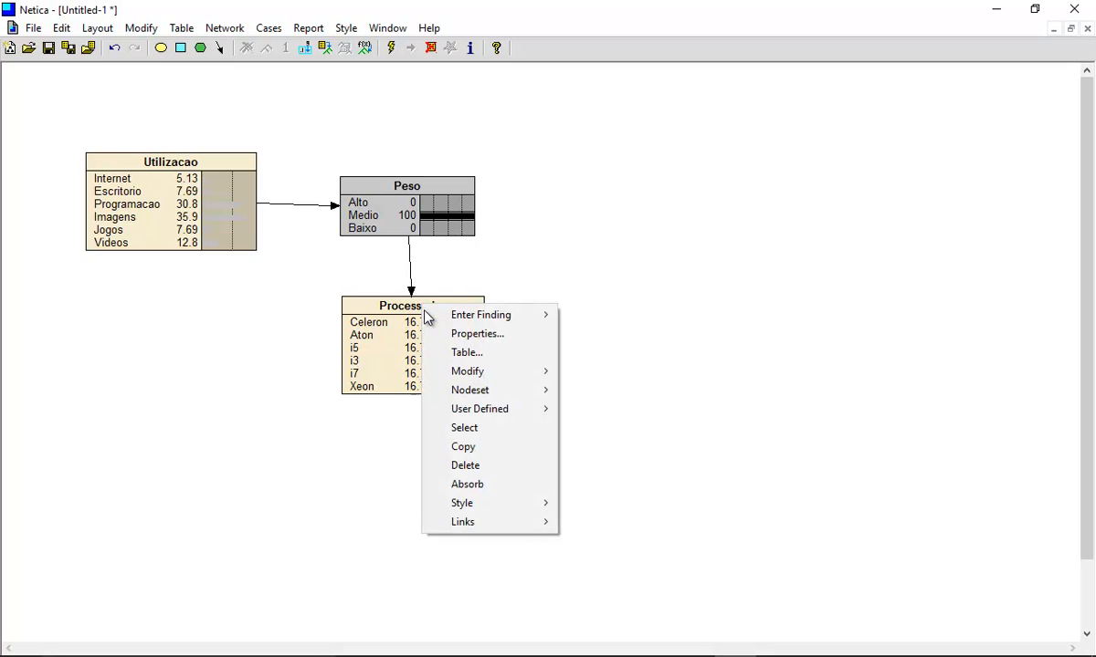
{"action": "left_click", "coordinate": [458, 354]}
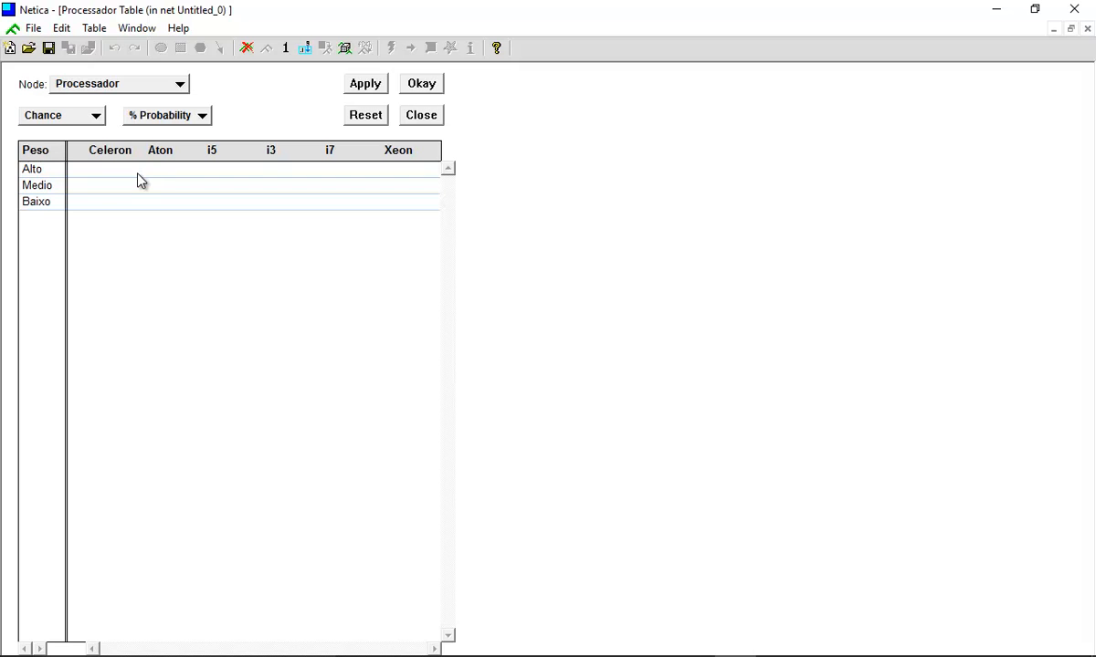
{"action": "left_click", "coordinate": [97, 169]}
{"action": "type", "text": "0"}
{"action": "key", "text": "Tab"}
{"action": "left_click", "coordinate": [117, 169]}
{"action": "type", "text": "2,5"}
{"action": "key", "text": "Tab"}
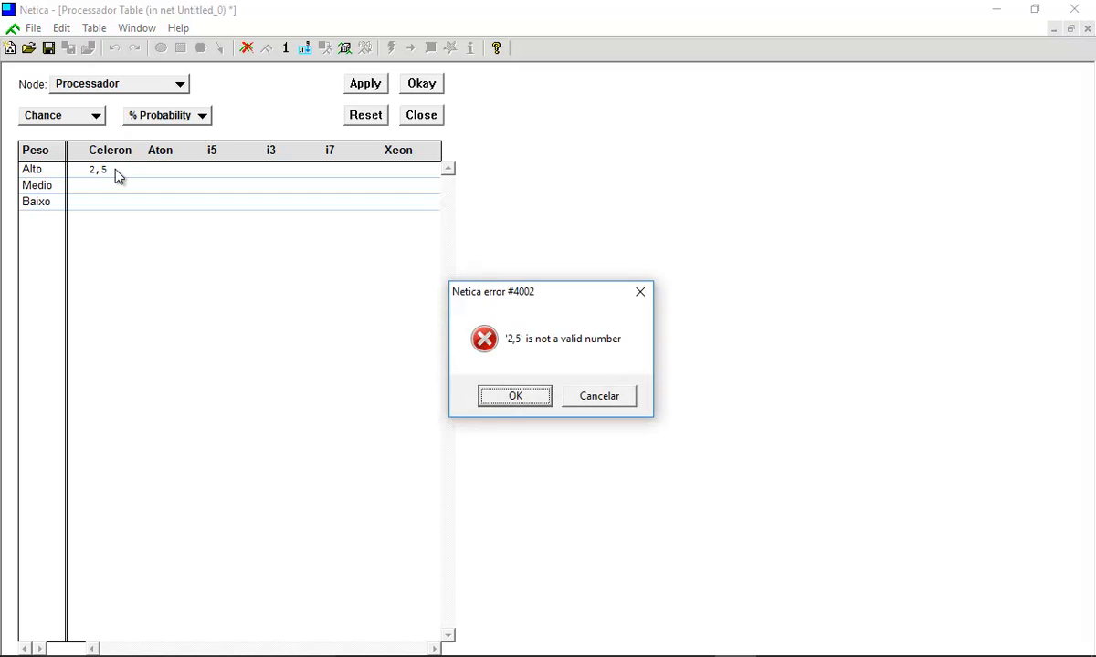
{"action": "left_click", "coordinate": [507, 401]}
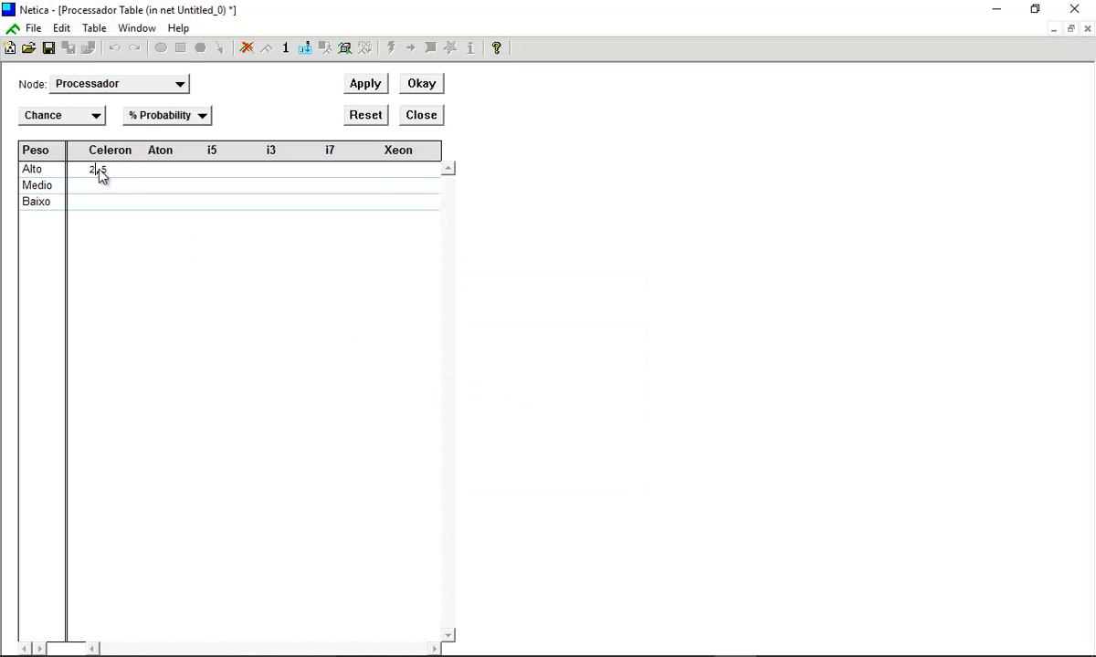
{"action": "key", "text": "BackSpace"}
{"action": "key", "text": "BackSpace"}
{"action": "type", "text": ".5"}
{"action": "key", "text": "Tab"}
{"action": "type", "text": "2.5"}
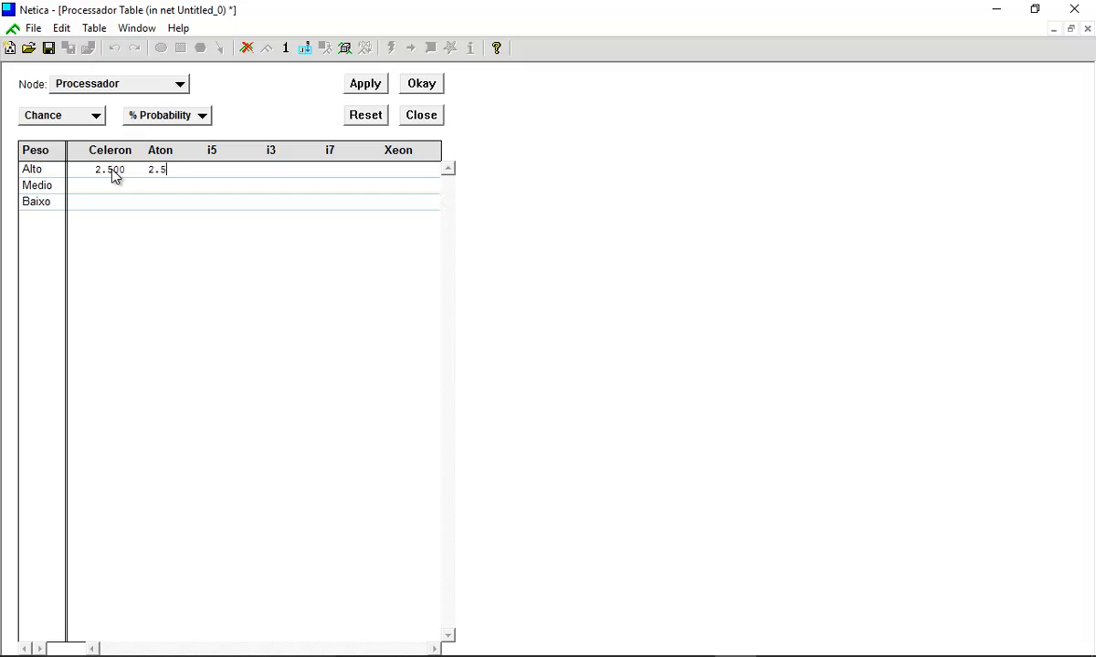
Complete the Alto row of the Processador table with 10 for i5, 5 for i3, 30 for i7 and 50 for Xeon.
{"action": "key", "text": "Tab"}
{"action": "type", "text": "10"}
{"action": "key", "text": "Tab"}
{"action": "type", "text": "5"}
{"action": "key", "text": "Tab"}
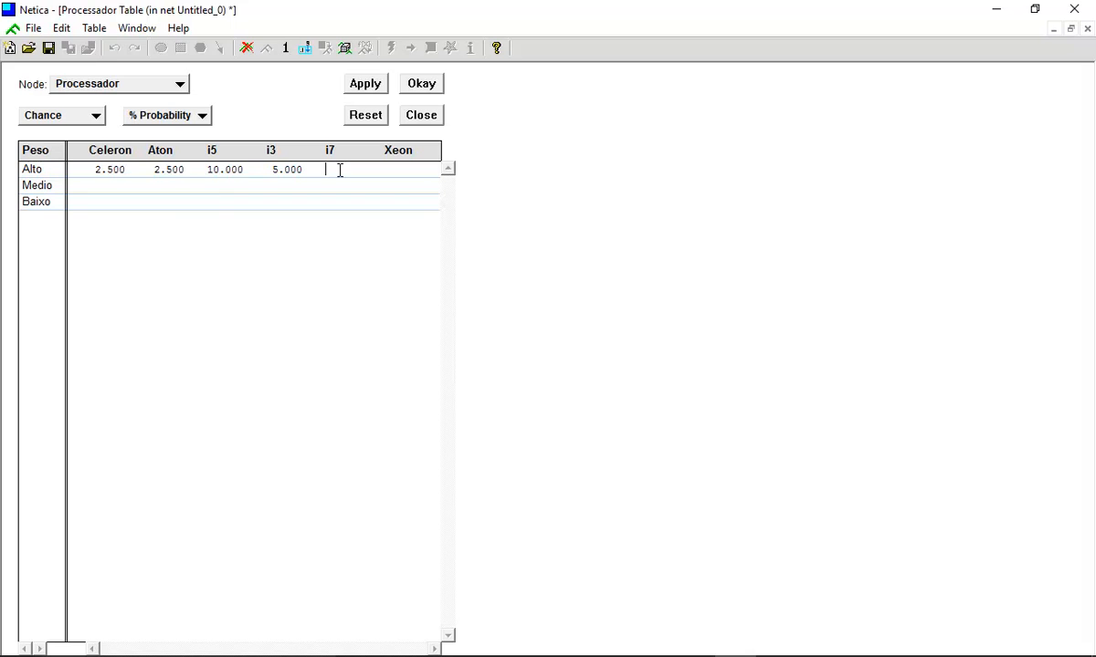
{"action": "type", "text": "30"}
{"action": "key", "text": "Tab"}
{"action": "type", "text": "50"}
{"action": "key", "text": "Tab"}
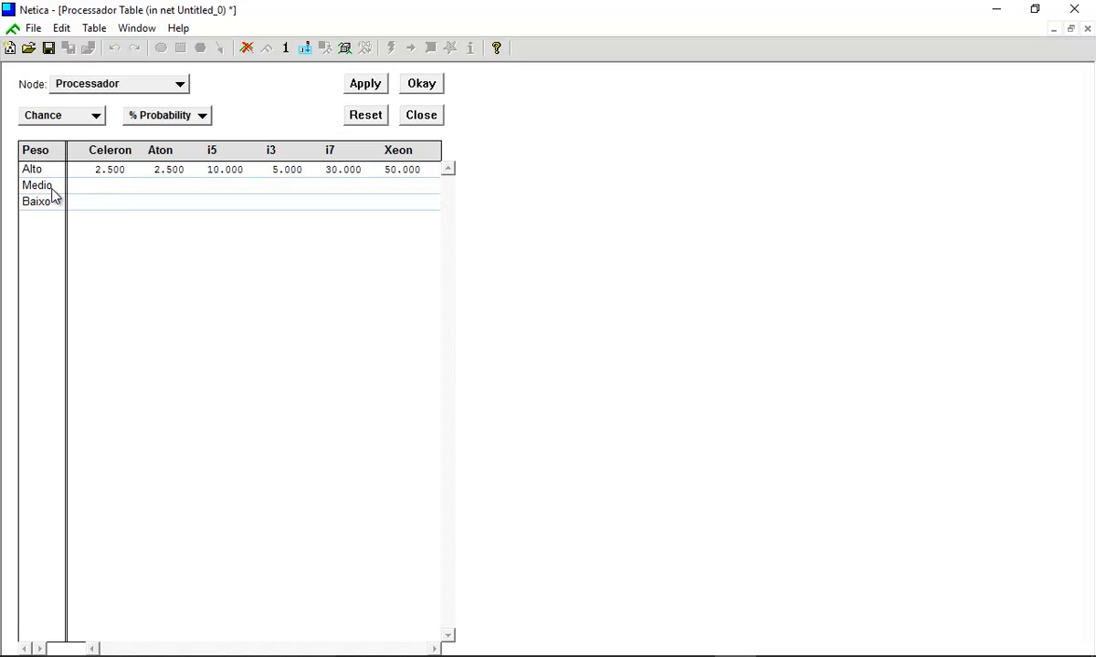
Set the Medio row to 5 for Celeron, 10 for Aton, 40 for i5 and 40 for i3.
{"action": "type", "text": "5"}
{"action": "key", "text": "Tab"}
{"action": "type", "text": "5"}
{"action": "key", "text": "BackSpace"}
{"action": "type", "text": "10"}
{"action": "key", "text": "Tab"}
{"action": "type", "text": "40"}
{"action": "key", "text": "Tab"}
{"action": "type", "text": "40"}
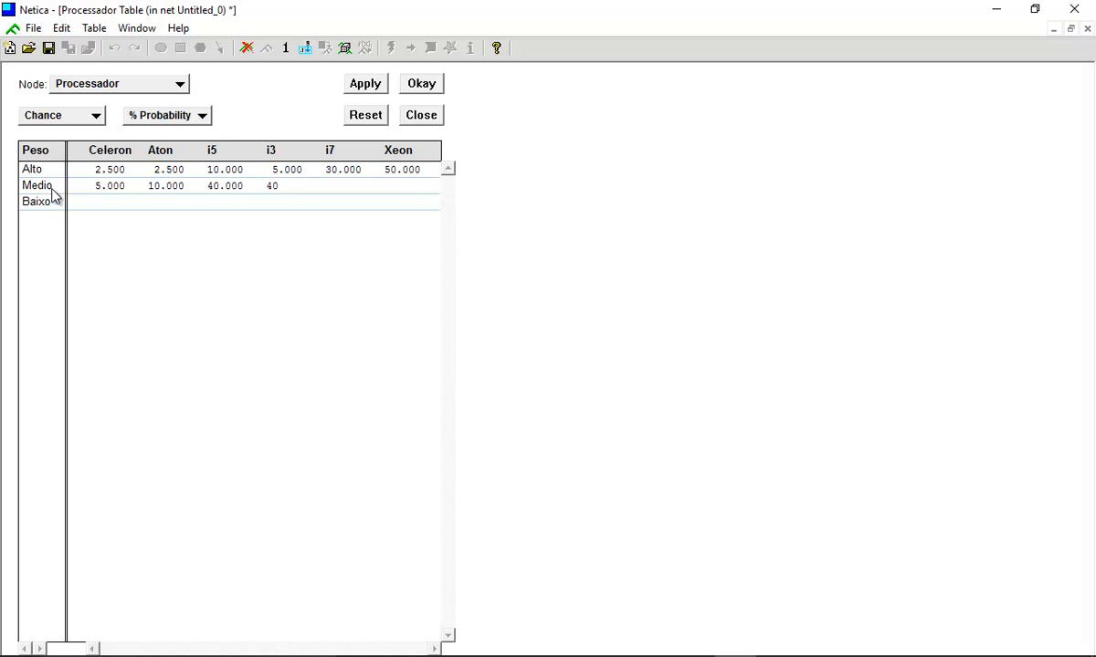
Complete the Medio row with 5 for i7 and 0 for Xeon.
{"action": "key", "text": "Tab"}
{"action": "type", "text": "1"}
{"action": "key", "text": "BackSpace"}
{"action": "type", "text": "5"}
{"action": "key", "text": "Tab"}
{"action": "type", "text": "0"}
{"action": "key", "text": "Tab"}
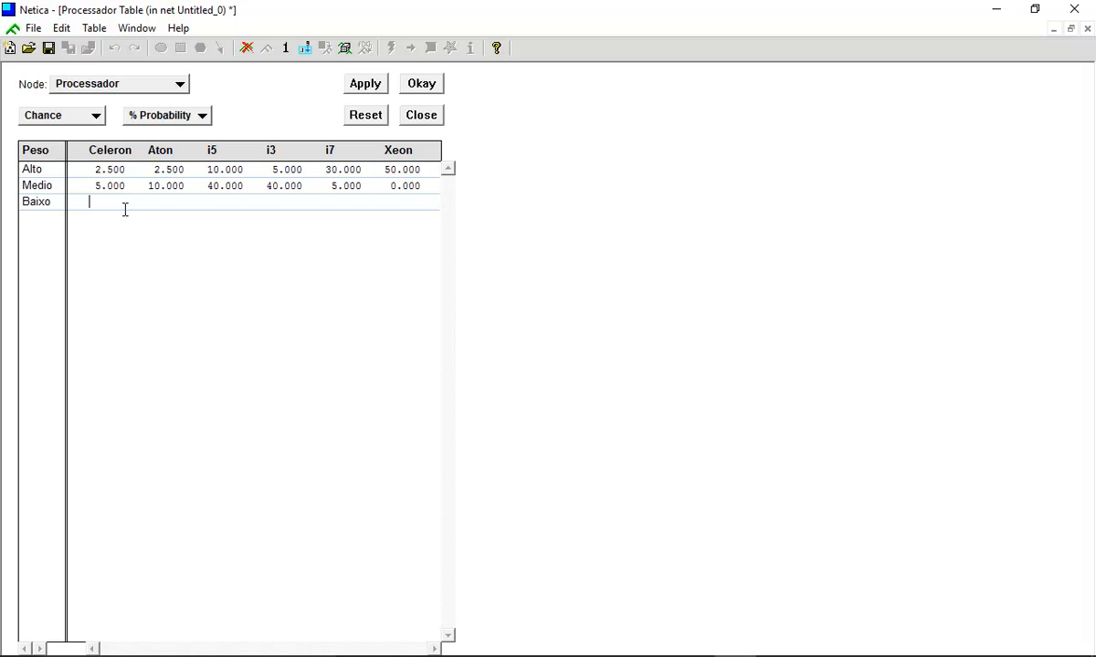
Set the Baixo row to 40 for Celeron, 30 for Aton and 5 for i5.
{"action": "type", "text": "40"}
{"action": "key", "text": "Tab"}
{"action": "type", "text": "30"}
{"action": "key", "text": "Tab"}
{"action": "type", "text": "5"}
{"action": "key", "text": "Tab"}
Complete the Baixo row with 15 for i3, 10 for i7 and 0 for Xeon, and accept the Processador table.
{"action": "type", "text": "10"}
{"action": "key", "text": "Tab"}
{"action": "left_click", "coordinate": [288, 204]}
{"action": "type", "text": "15"}
{"action": "key", "text": "Tab"}
{"action": "type", "text": "10"}
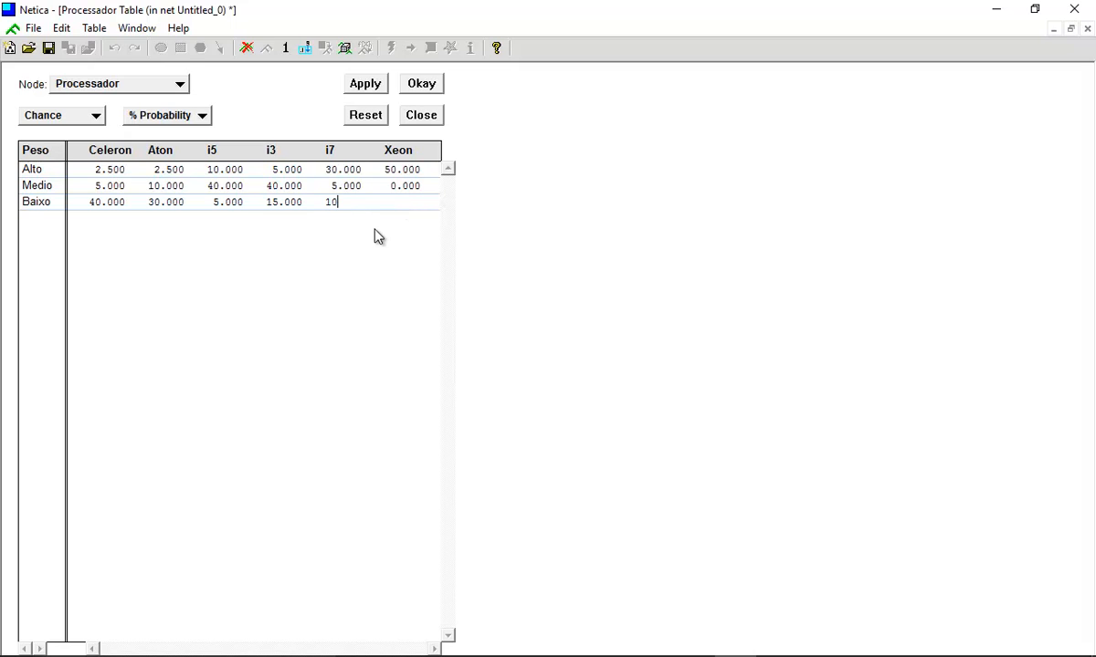
{"action": "key", "text": "Tab"}
{"action": "key", "text": "Tab"}
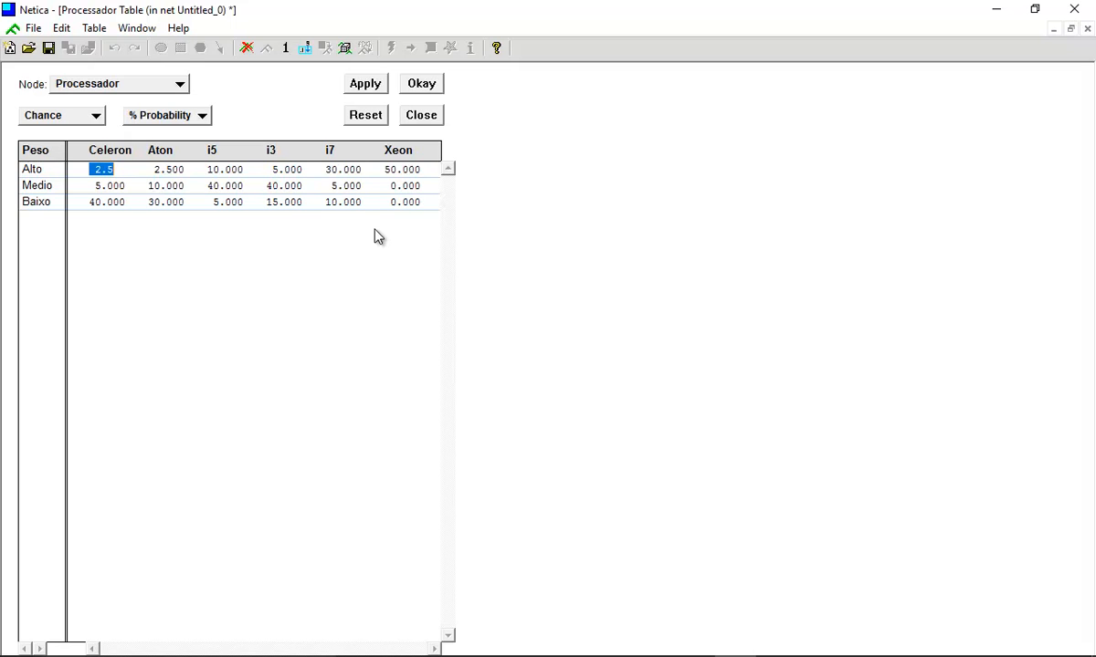
{"action": "left_click", "coordinate": [420, 85]}
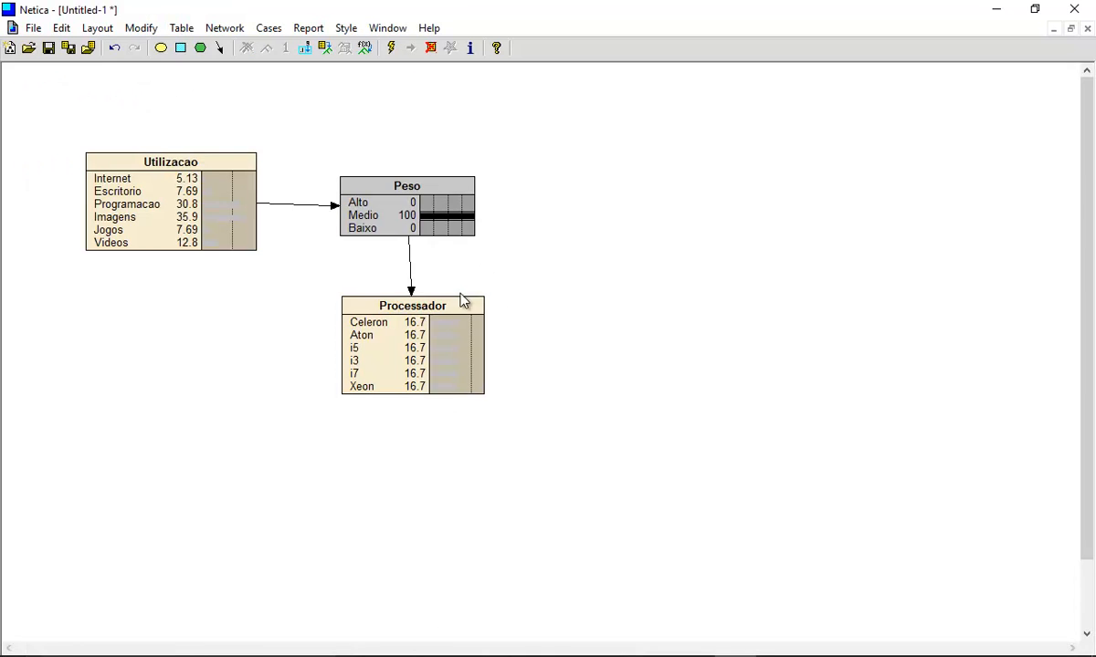
Compile the network and remove the Medio finding from the Peso node.
{"action": "left_click", "coordinate": [391, 48]}
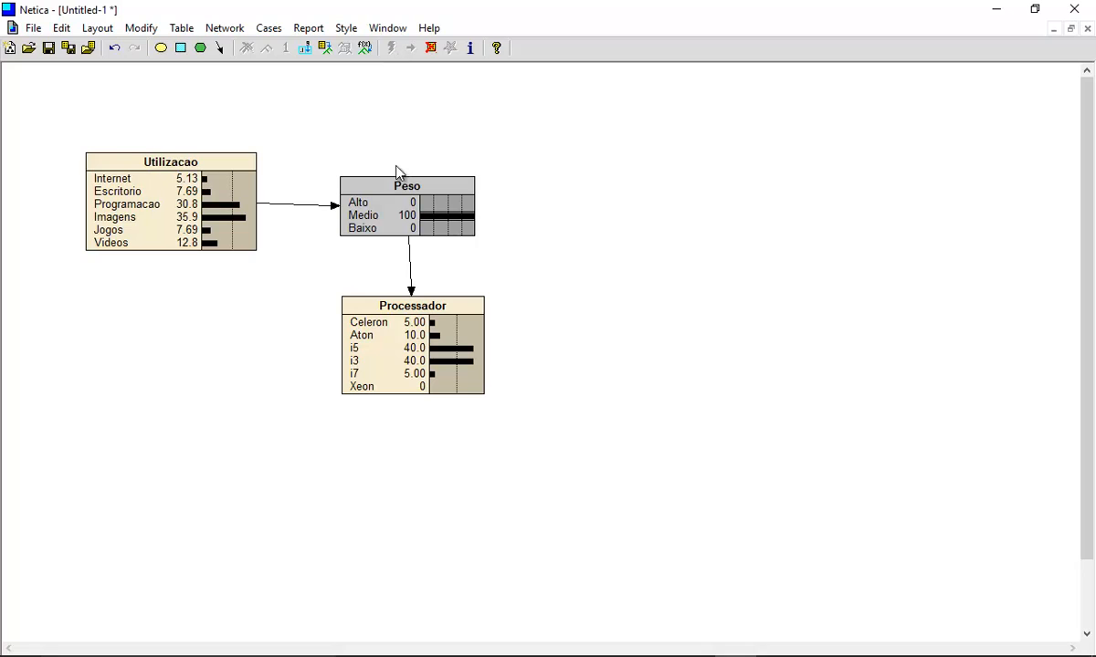
{"action": "left_click", "coordinate": [405, 217]}
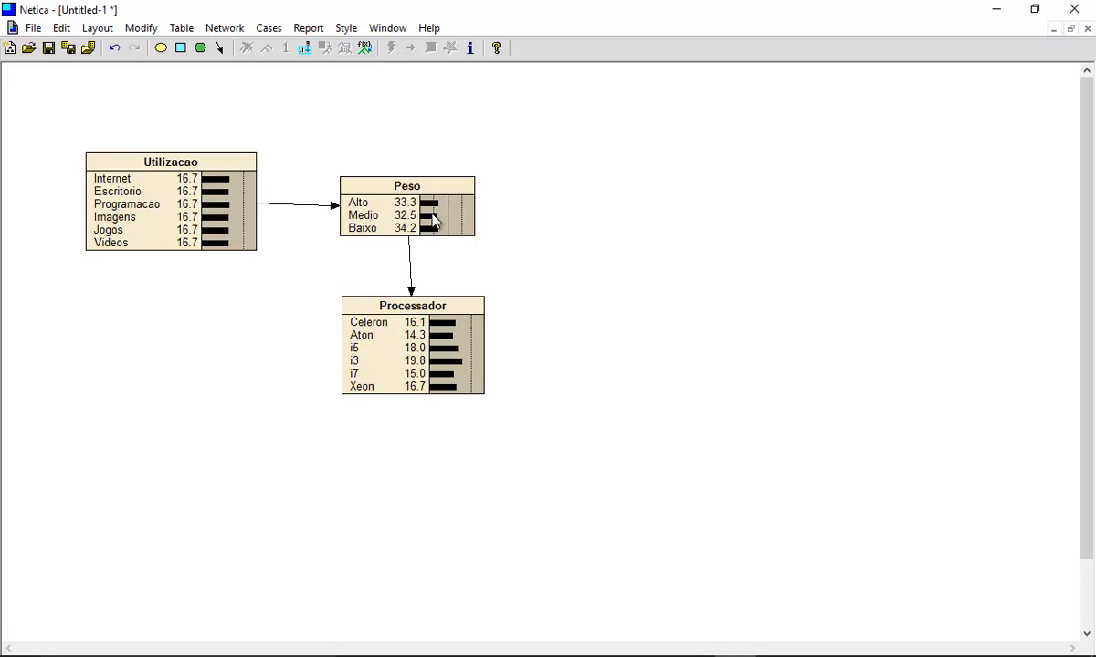
Test the findings Programacao, Internet and Jogos on the Utilizacao node one after another, examine the other nodes' probabilities, and clear the node's finding.
{"action": "left_click", "coordinate": [176, 204]}
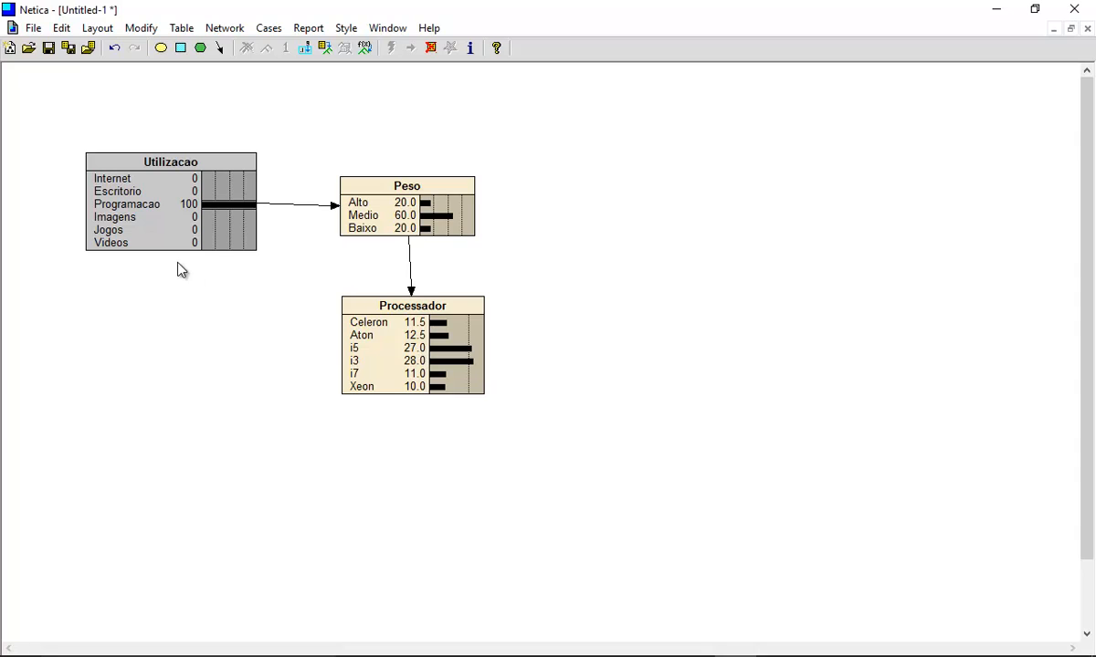
{"action": "left_click", "coordinate": [177, 180]}
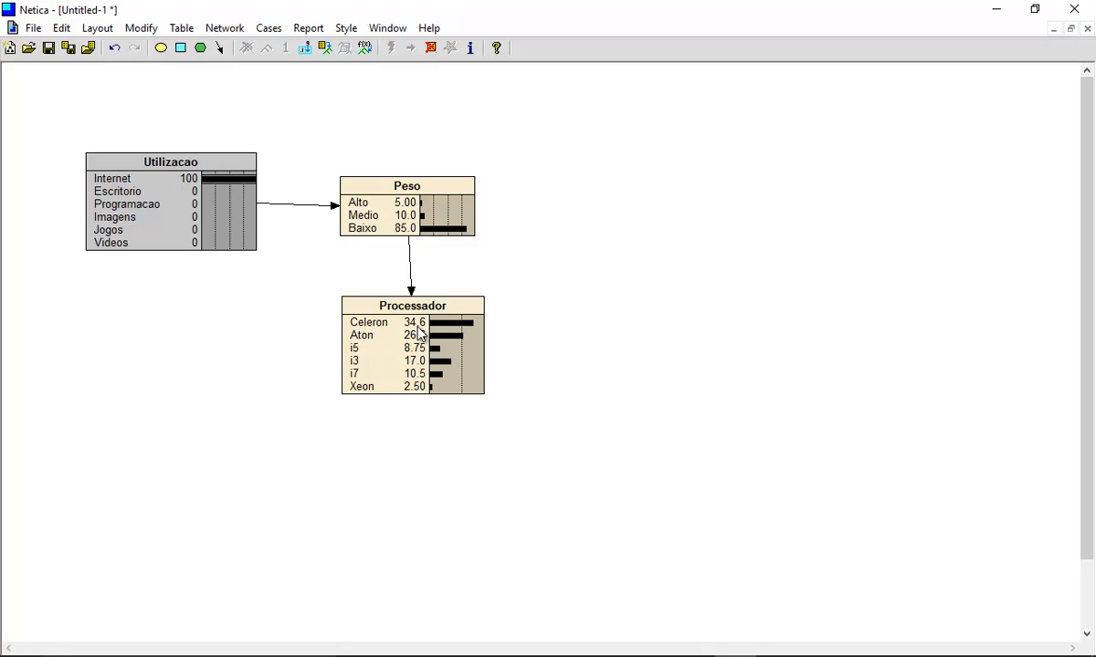
{"action": "left_click", "coordinate": [179, 230]}
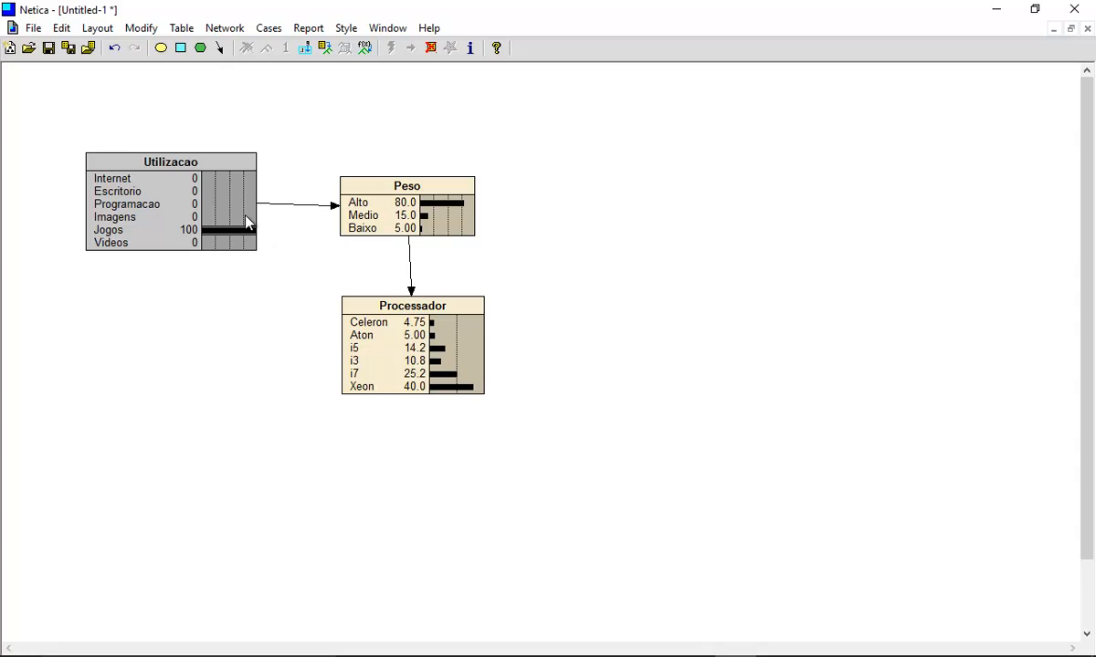
{"action": "left_click", "coordinate": [188, 217]}
{"action": "left_click", "coordinate": [186, 216]}
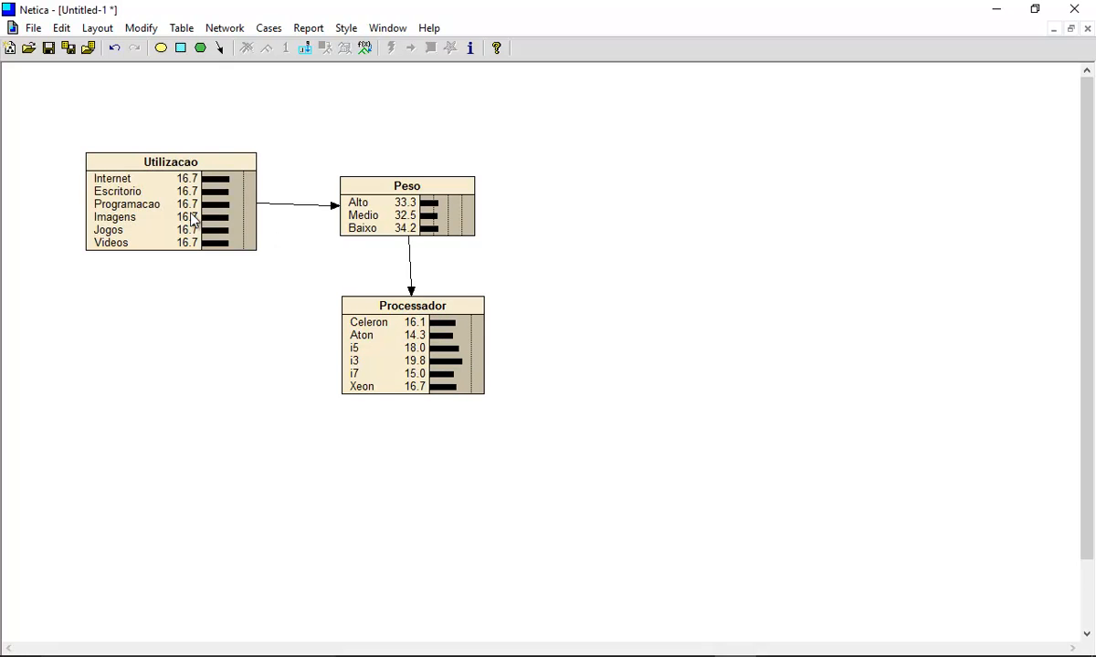
Test the findings i3, Aton, Celeron and i5 on the Processador node in turn, examine the Utilizacao and Peso probabilities, and clear the finding.
{"action": "left_click", "coordinate": [415, 363]}
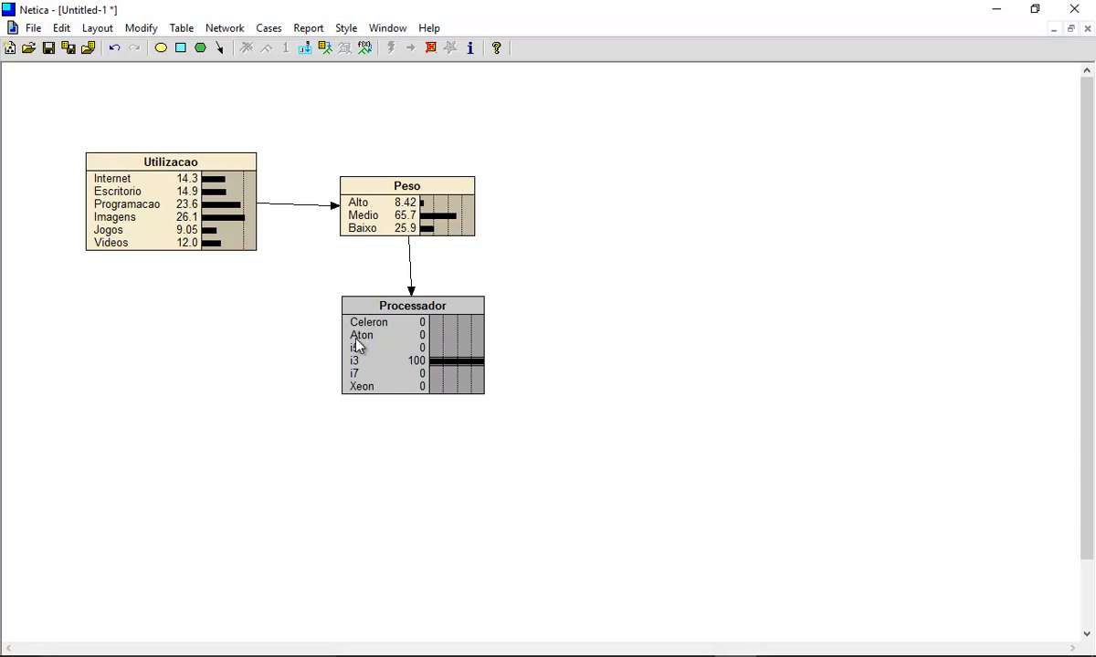
{"action": "left_click", "coordinate": [411, 340]}
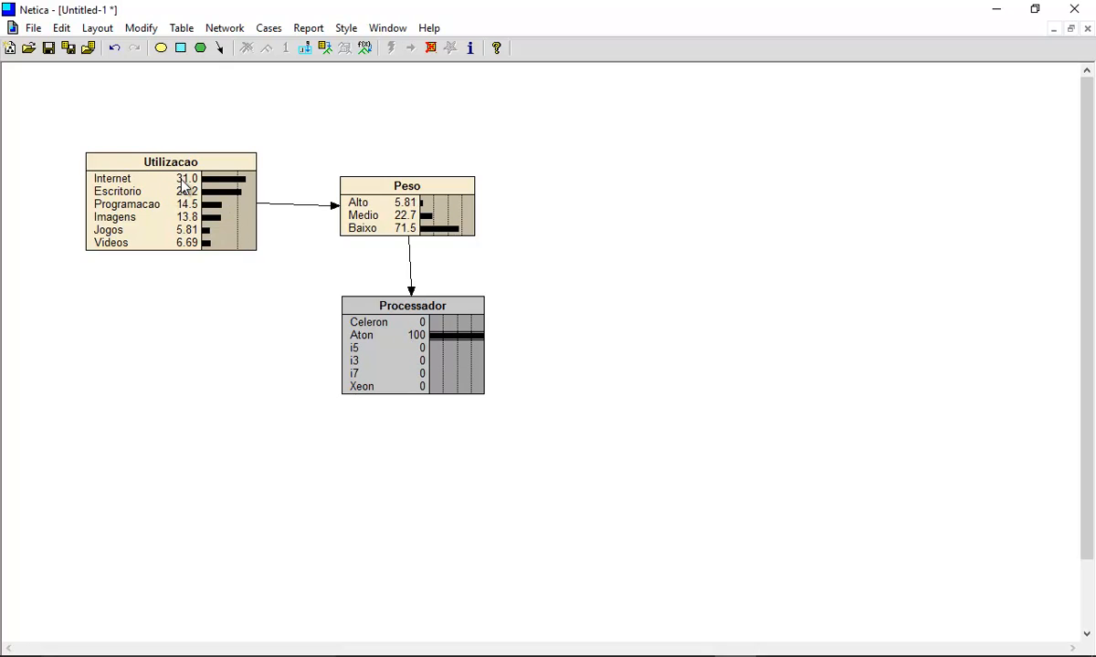
{"action": "left_click", "coordinate": [409, 324]}
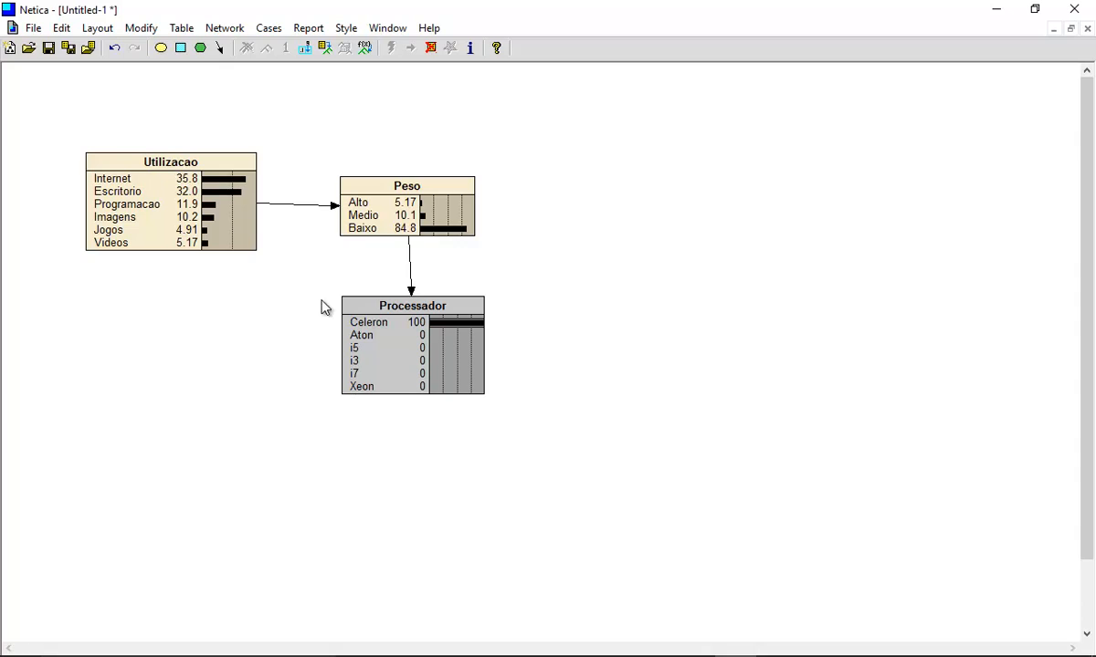
{"action": "left_click", "coordinate": [382, 349]}
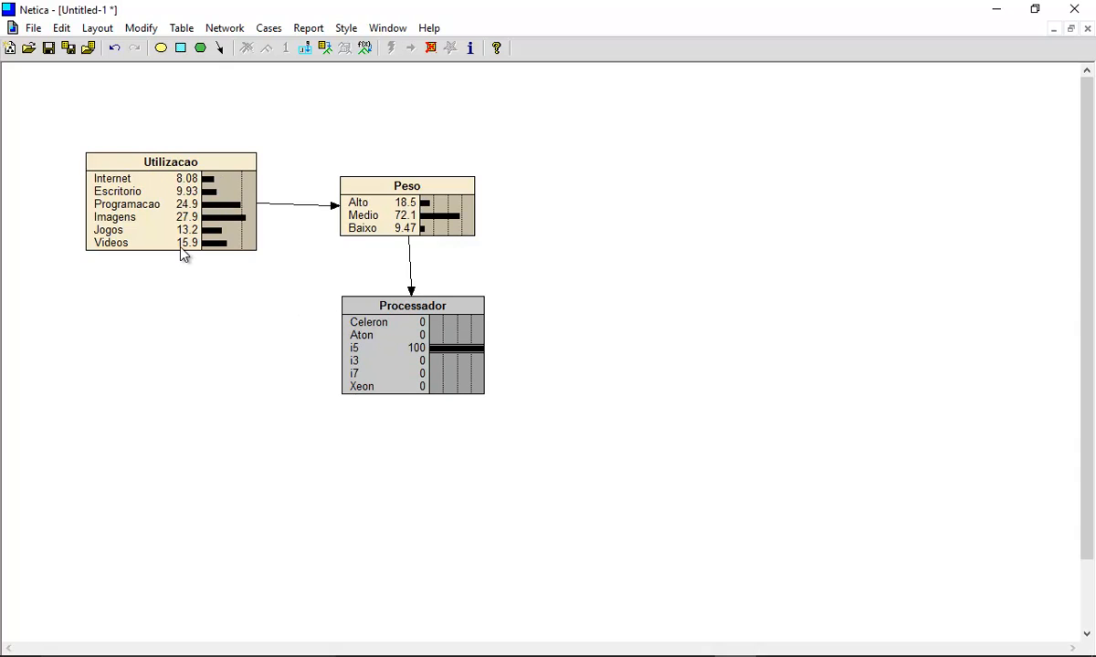
{"action": "left_click", "coordinate": [386, 337]}
{"action": "left_click", "coordinate": [386, 338]}
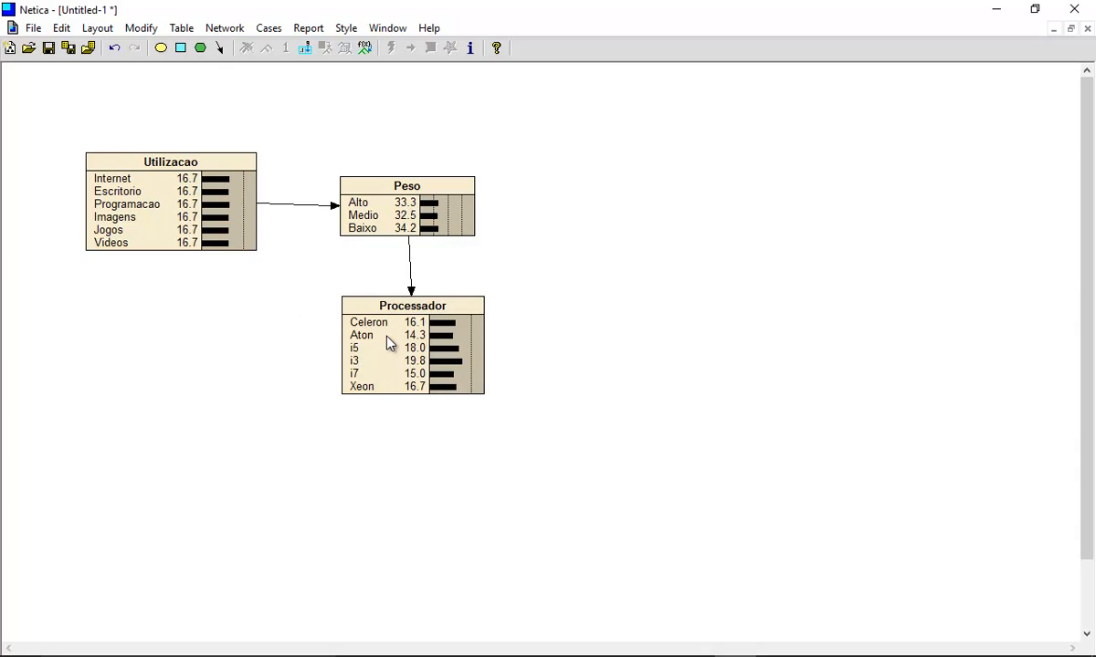
Test a Programacao finding on Utilizacao and a Medio finding on Peso, examining the linked nodes' probabilities and clearing each finding.
{"action": "left_click", "coordinate": [147, 206]}
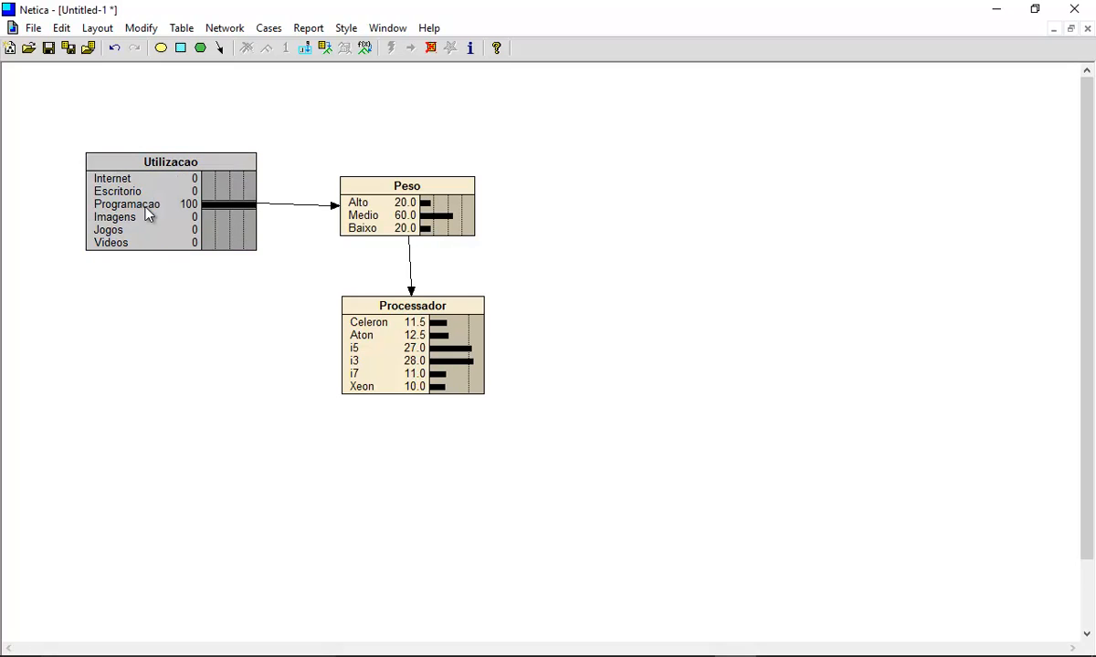
{"action": "left_click", "coordinate": [147, 211]}
{"action": "left_click", "coordinate": [390, 352]}
{"action": "left_click", "coordinate": [390, 352]}
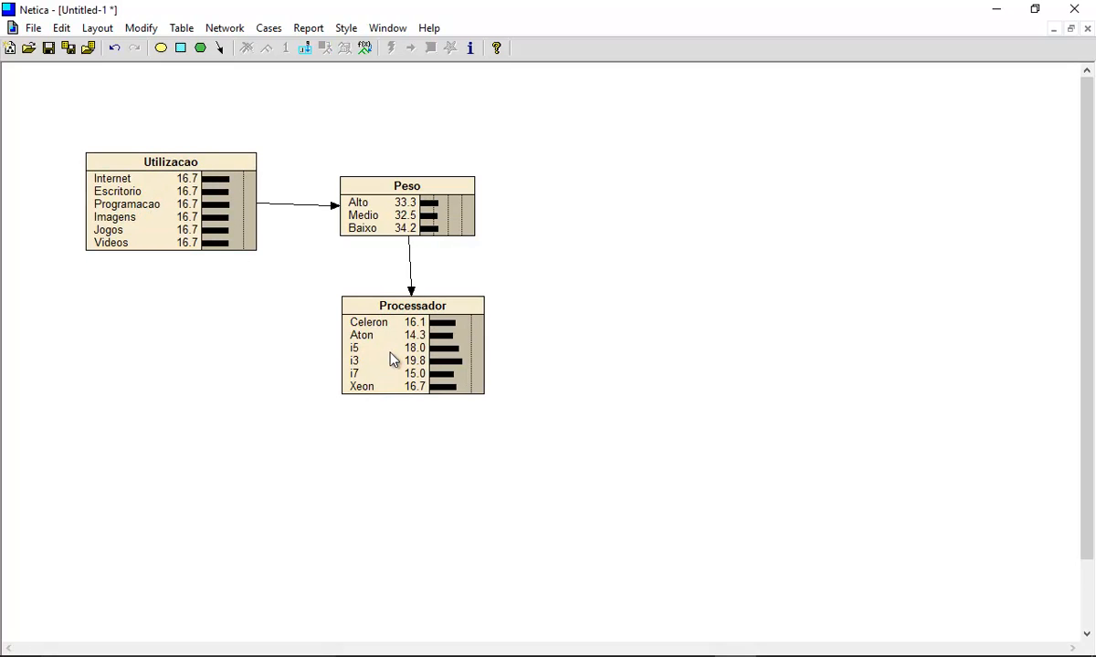
{"action": "left_click", "coordinate": [405, 219]}
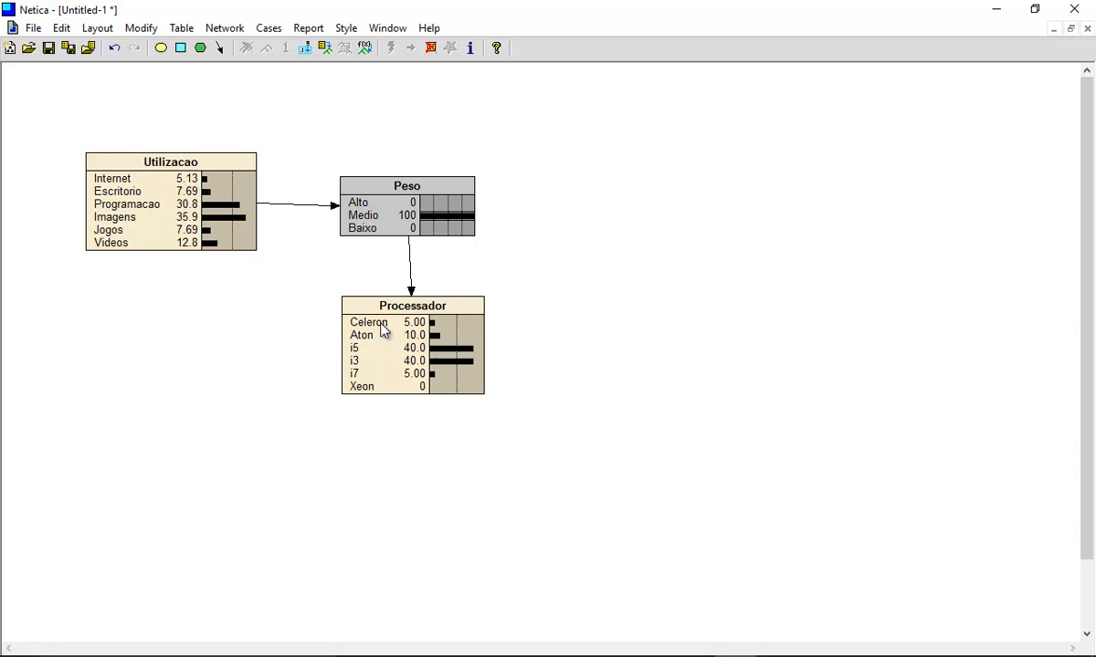
{"action": "left_click", "coordinate": [402, 221]}
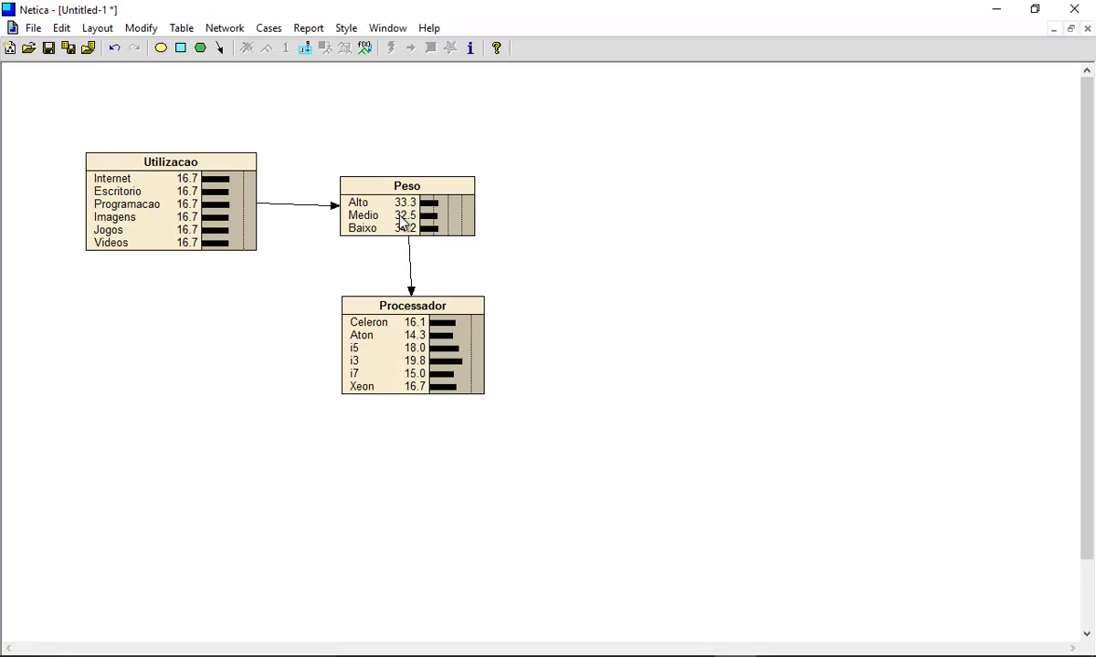